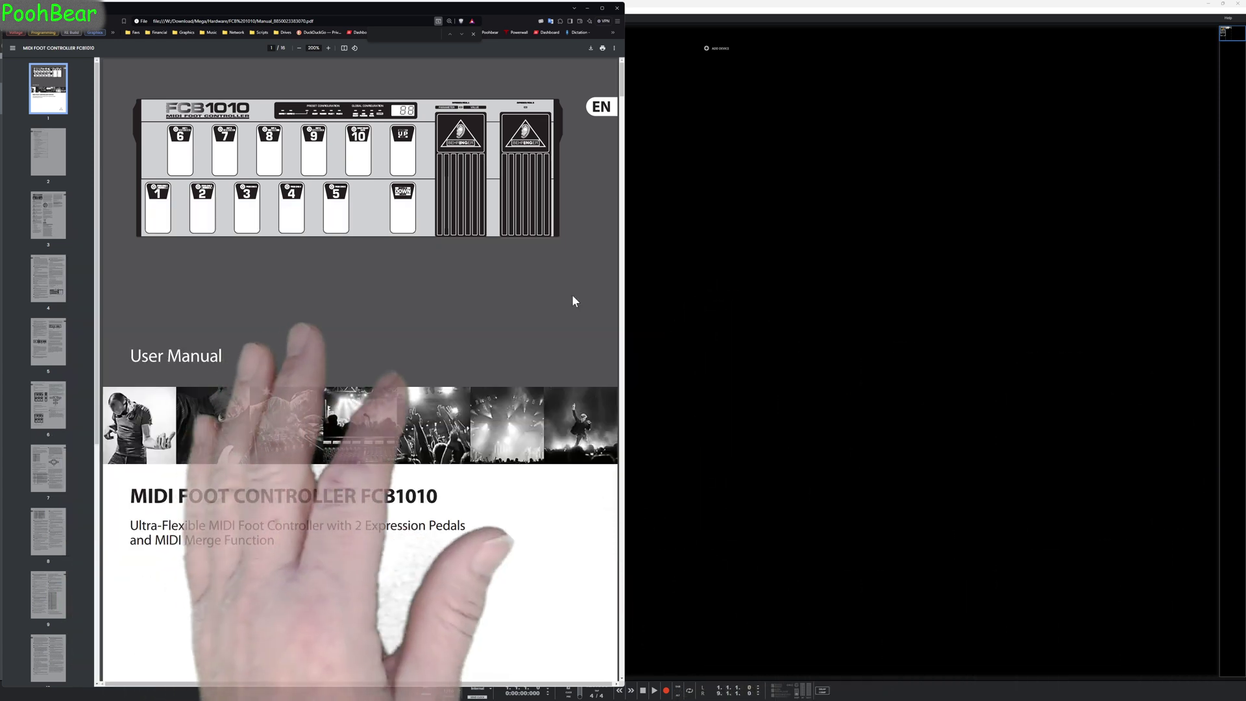
Scroll the FCB1010 manual past Global Configuration to section 2.4.5 on page 10
scroll(523, 566, "down", 20)
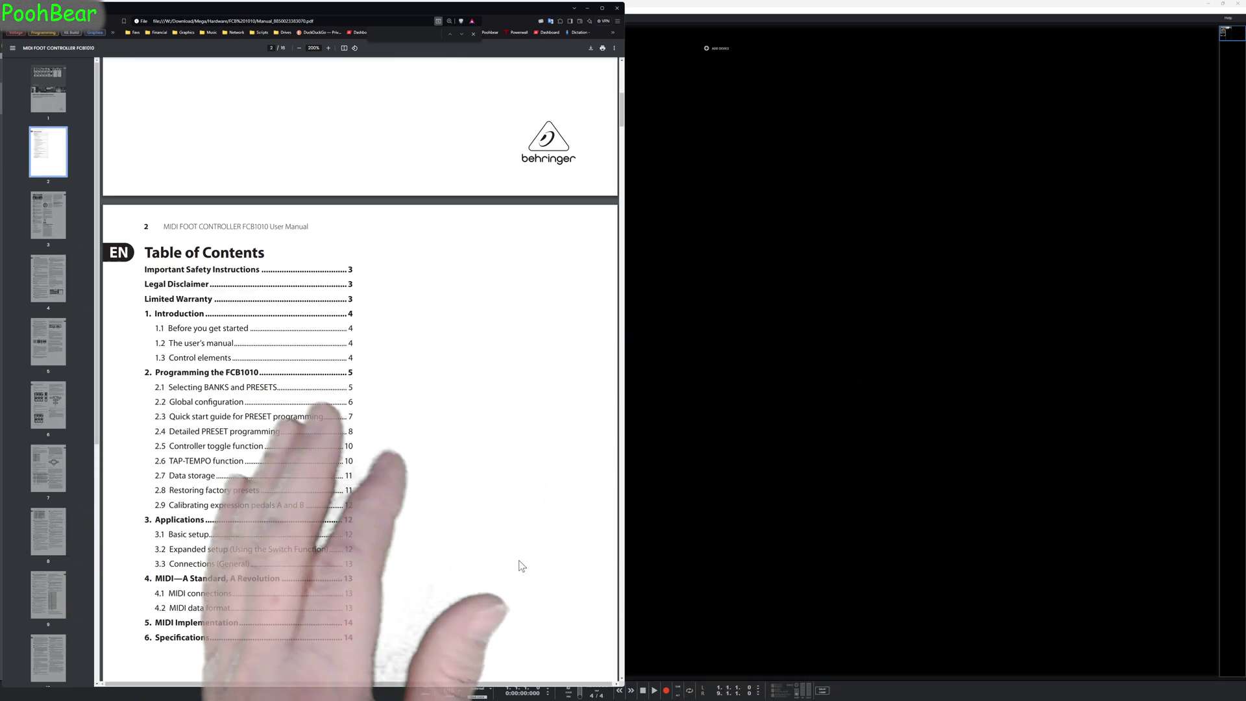
scroll(485, 527, "down", 18)
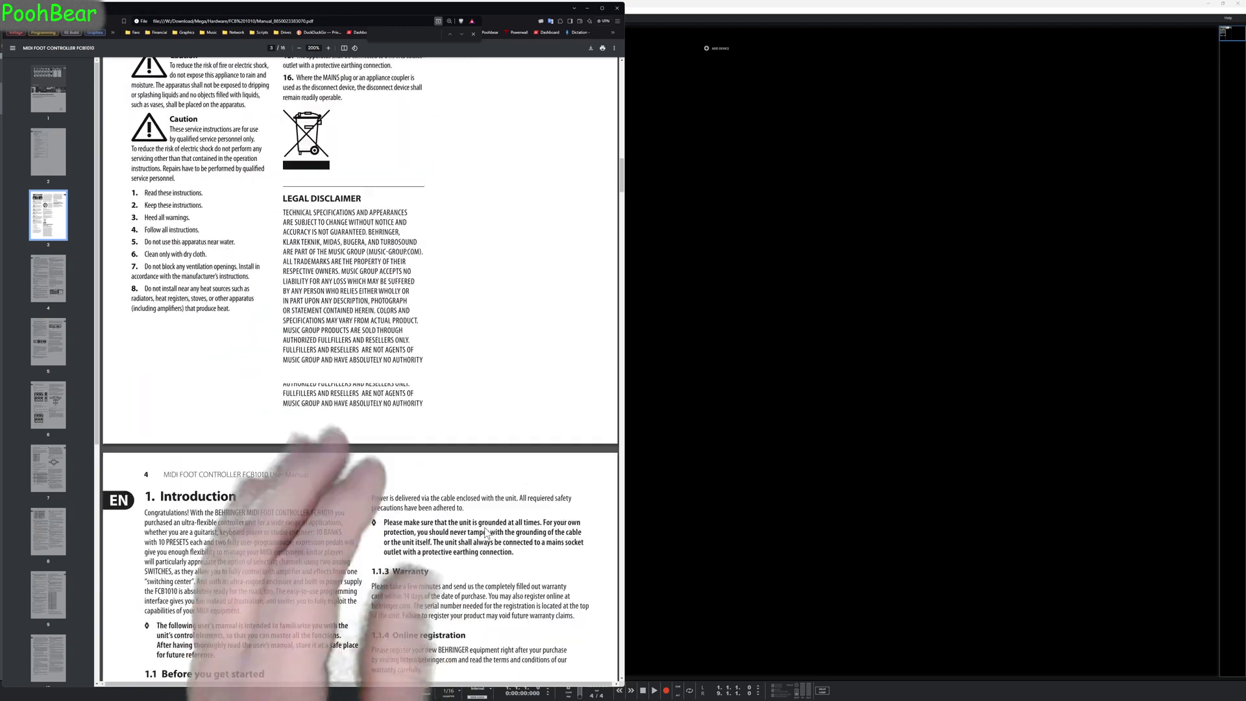
scroll(485, 528, "down", 1)
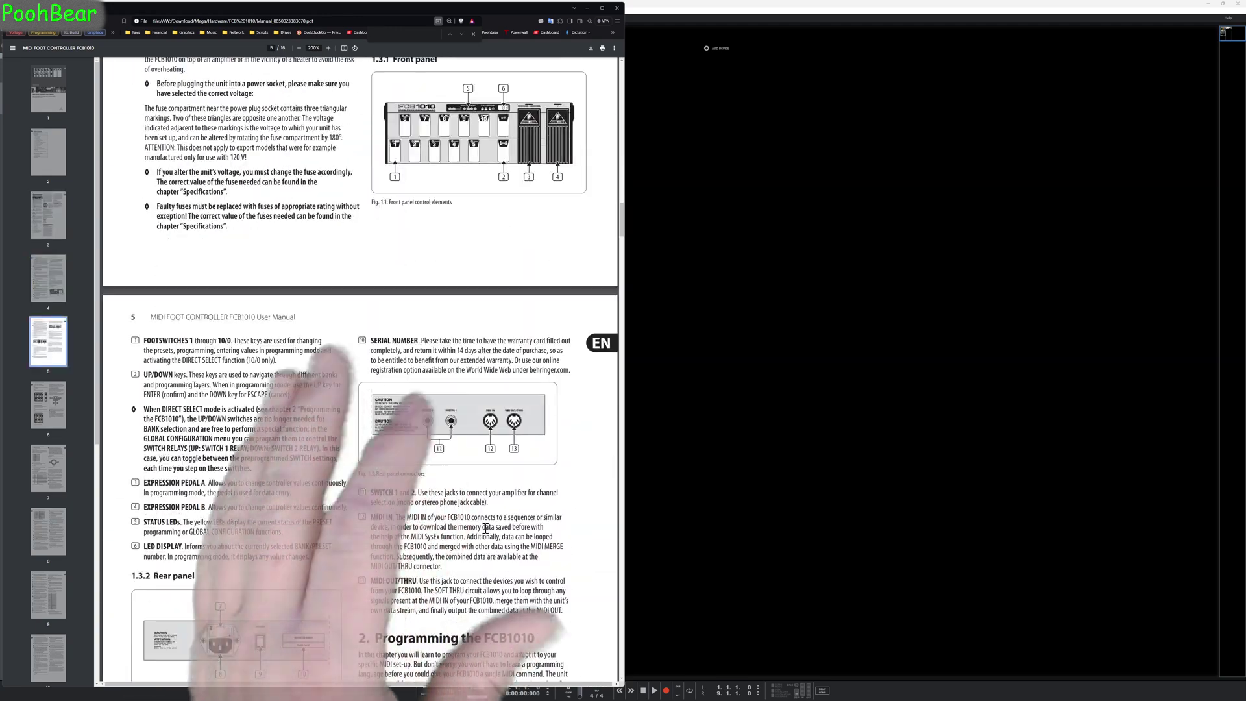
scroll(486, 527, "down", 11)
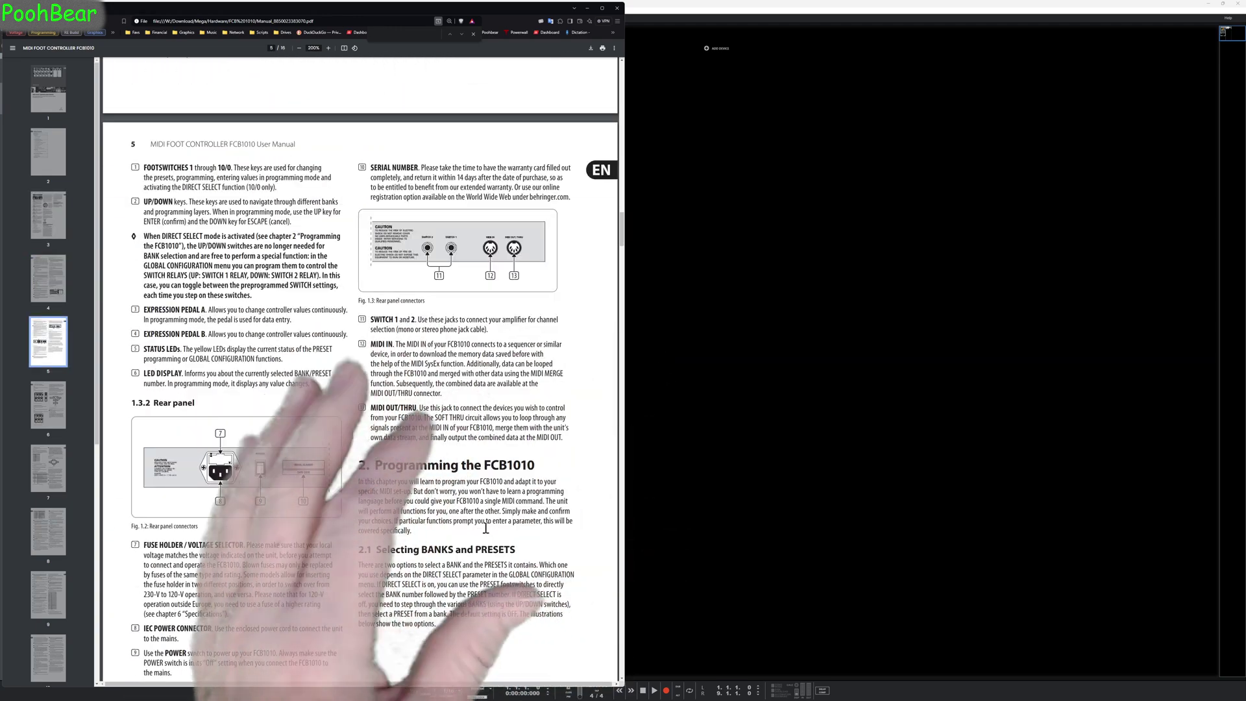
scroll(487, 534, "down", 10)
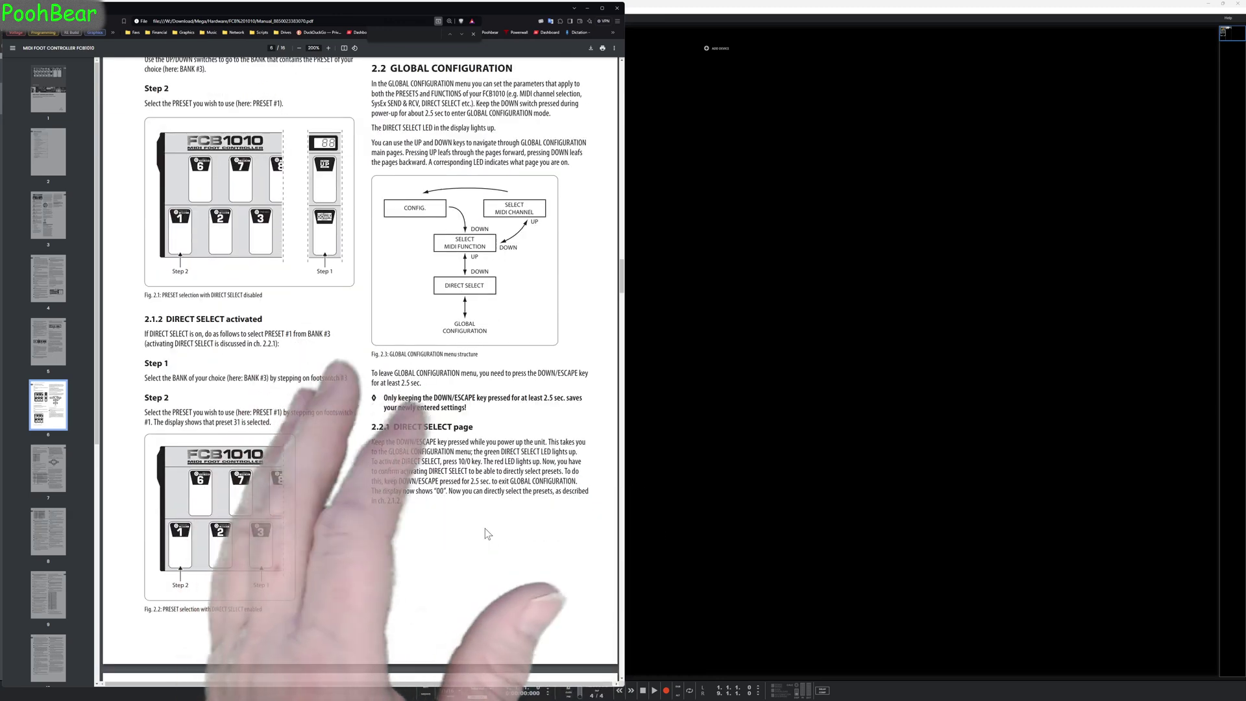
scroll(485, 529, "down", 5)
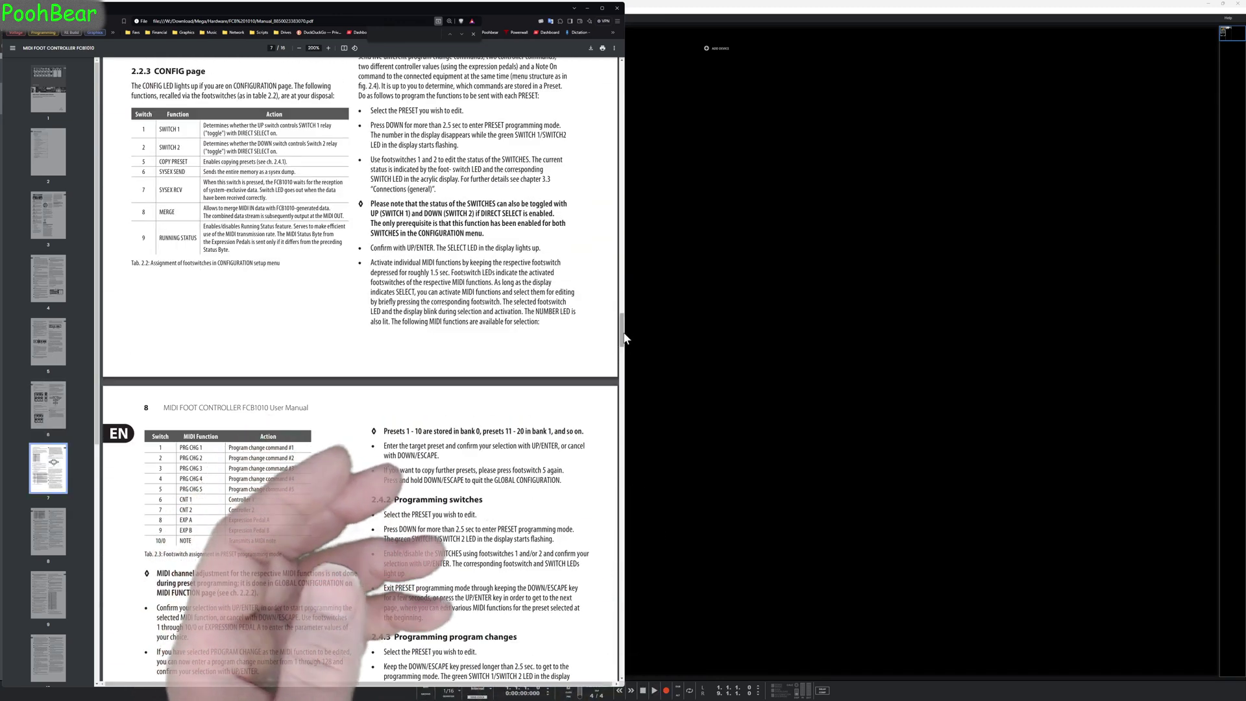
left_click_drag(625, 339, 622, 91)
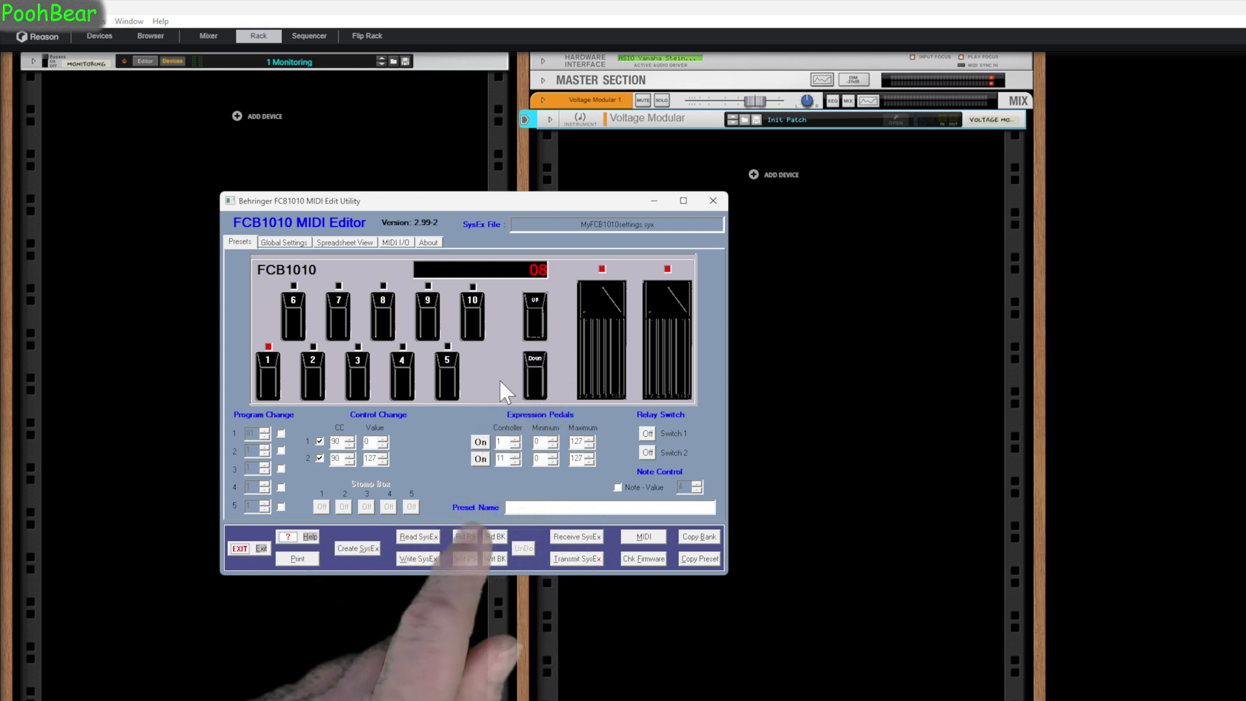
Review the bank 08 presets on pedals 3, 1, 2 and 3, checking their Program Change and CC values
left_click(352, 378)
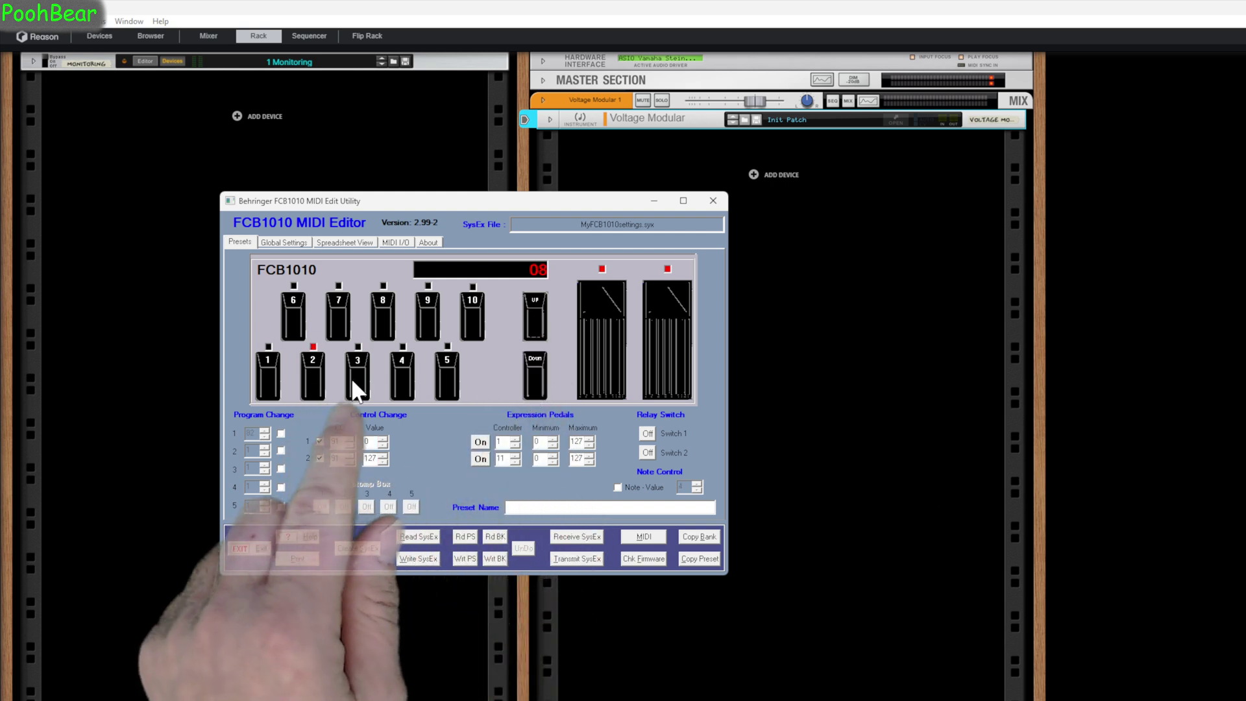
left_click(266, 379)
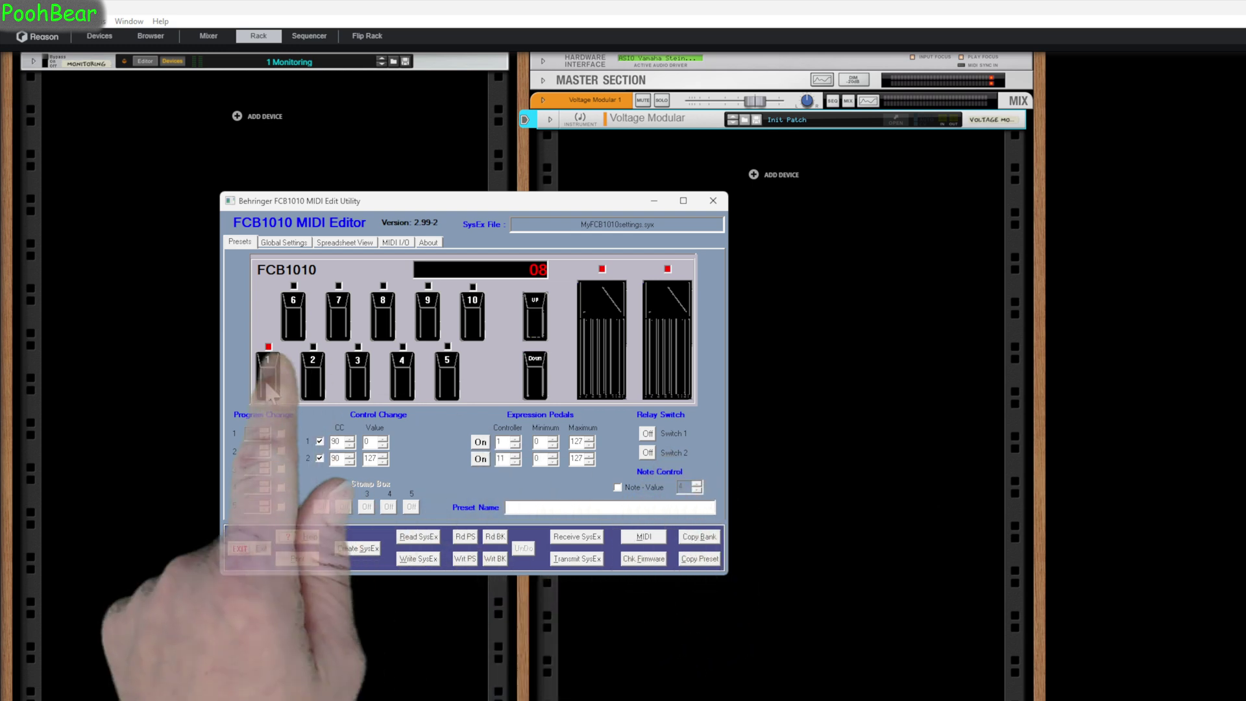
left_click(313, 377)
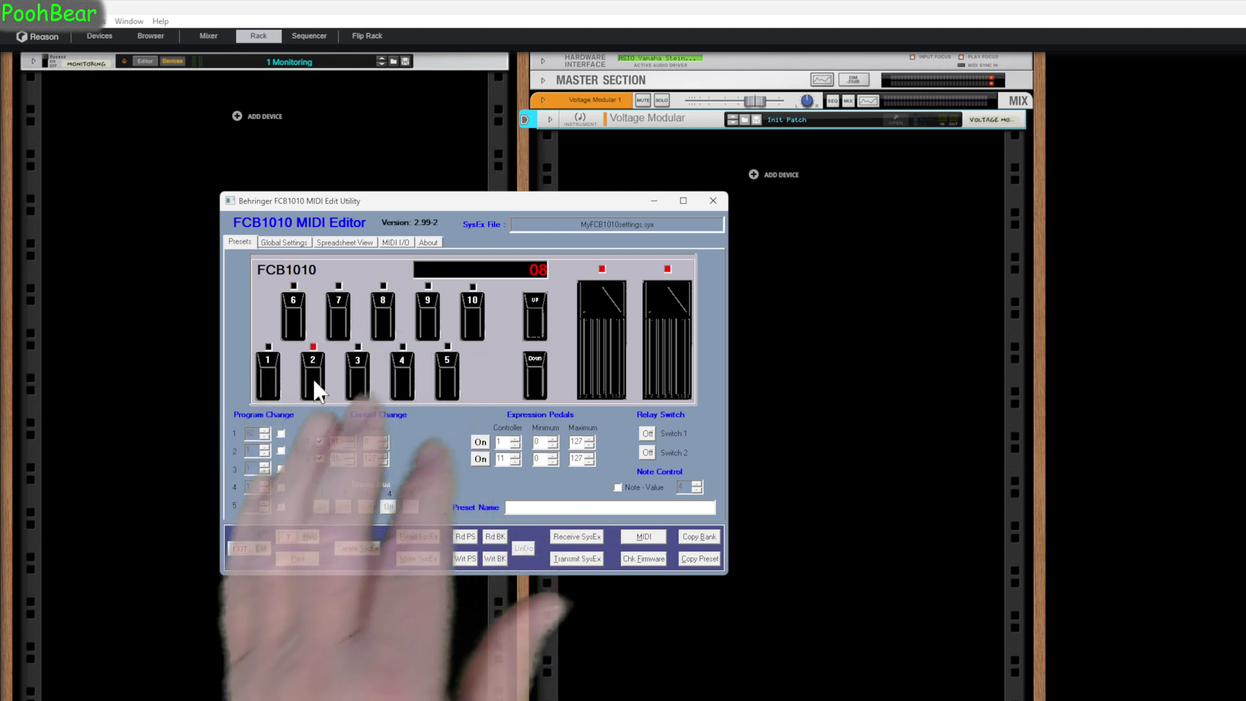
left_click(360, 374)
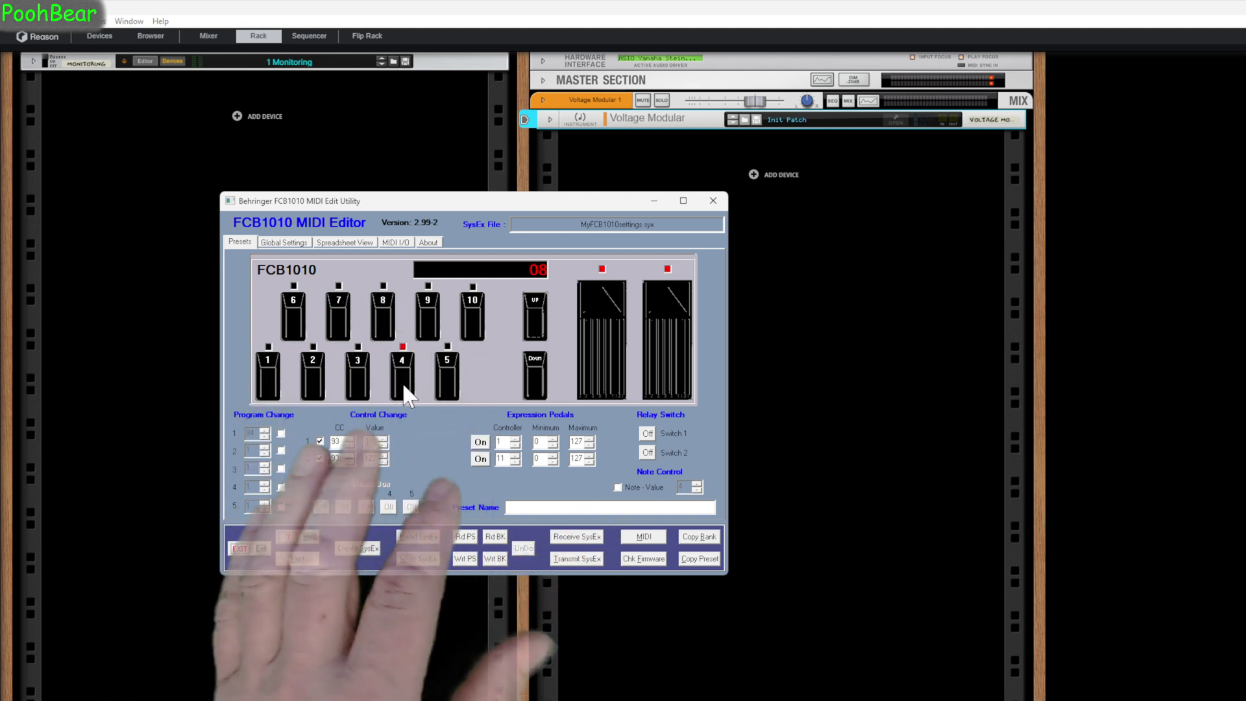
left_click(276, 243)
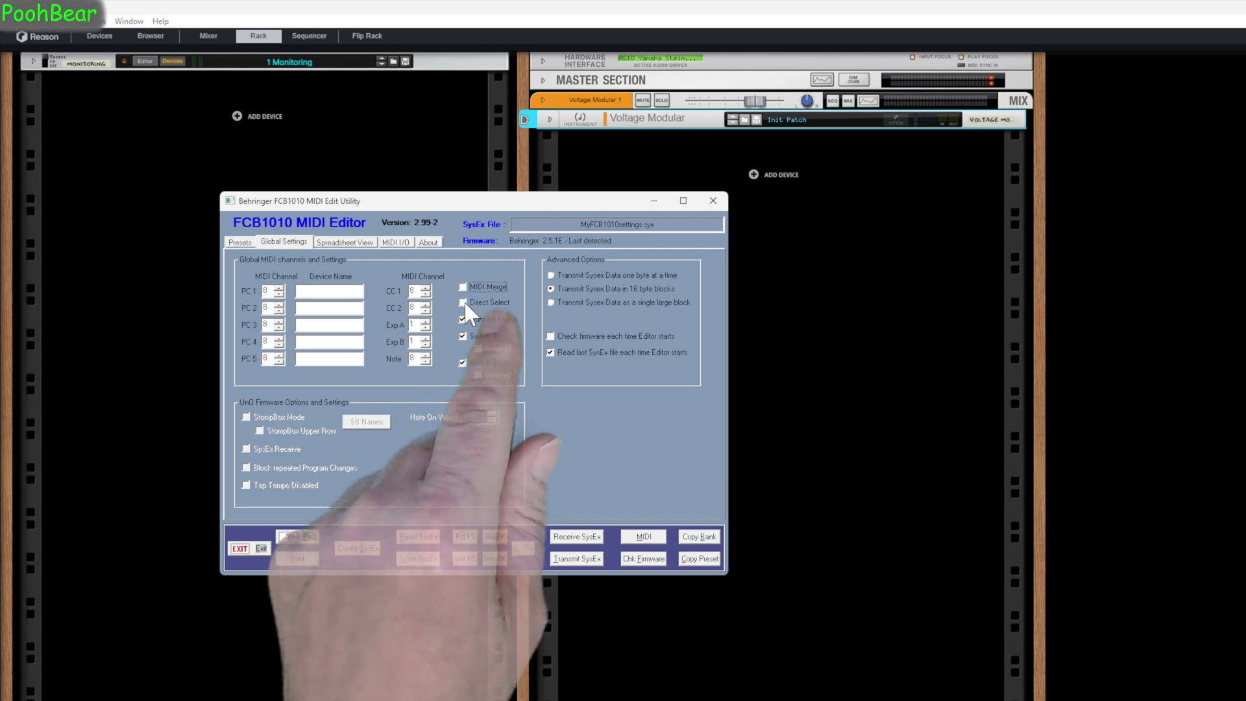
left_click(247, 243)
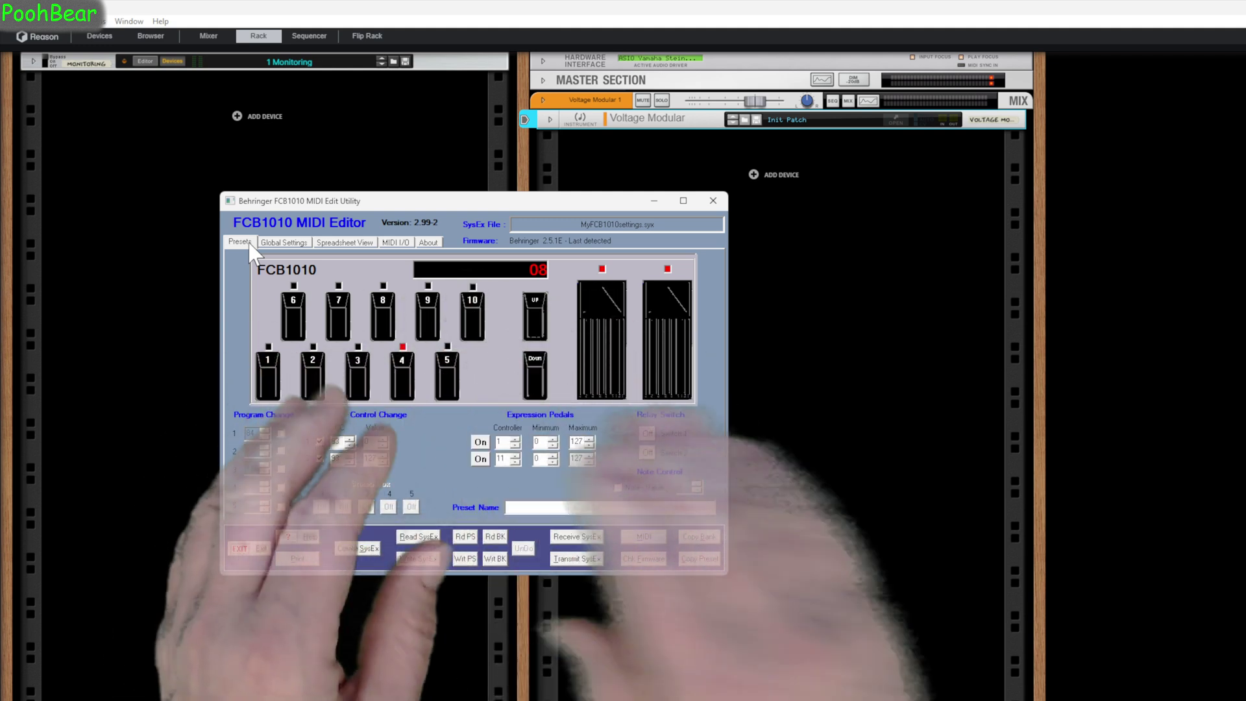
Show the Global Settings with the MIDI channel and advanced transmit options
left_click(286, 242)
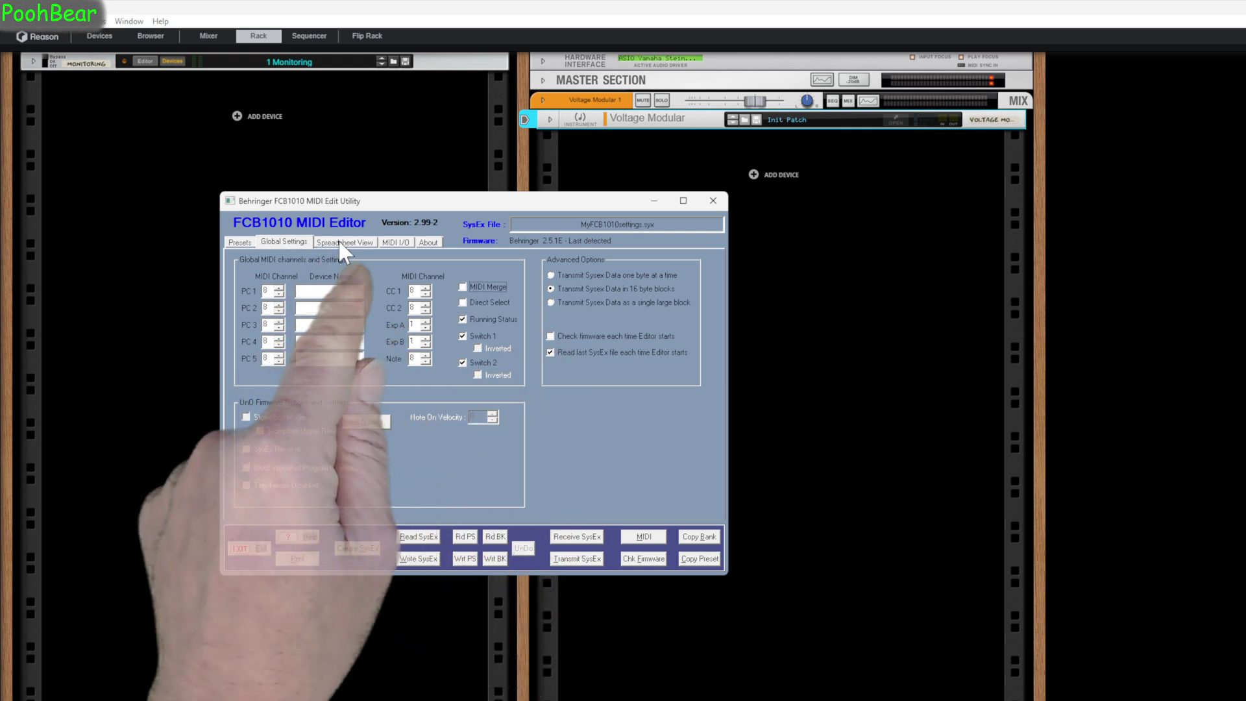
Show all presets in Spreadsheet View and make the editor window wider and taller
left_click(340, 240)
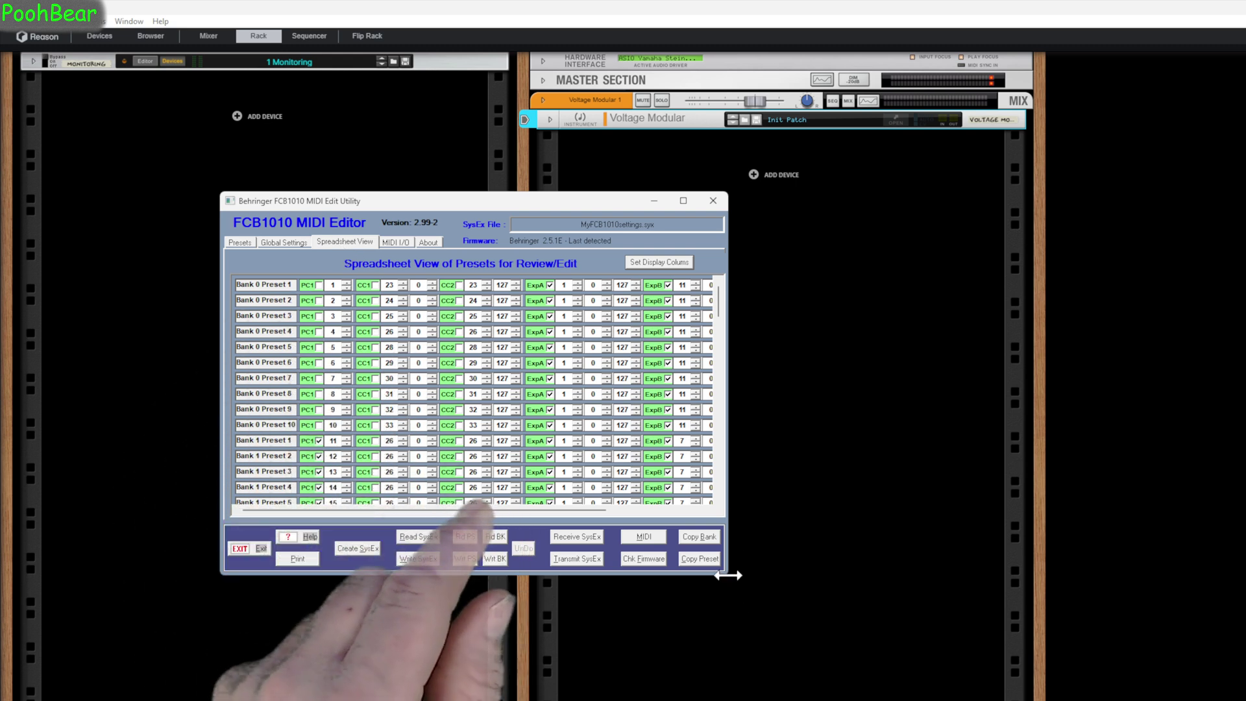
left_click_drag(728, 575, 863, 578)
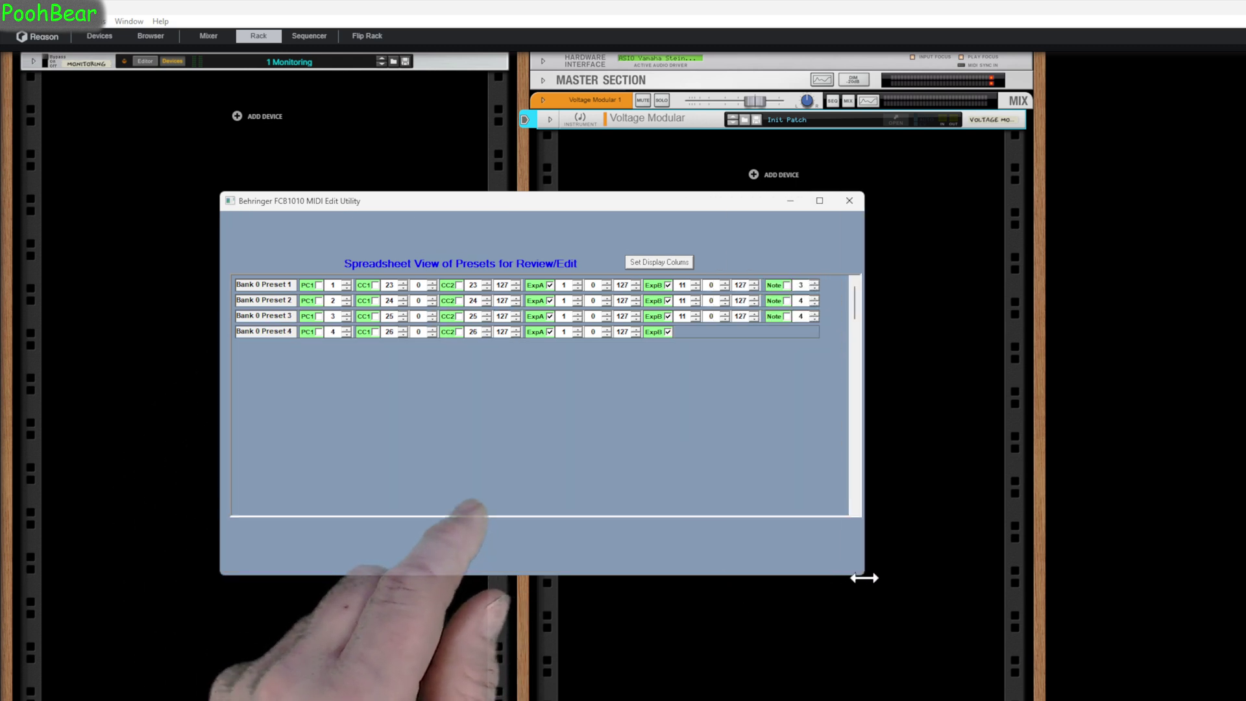
left_click_drag(754, 579, 741, 669)
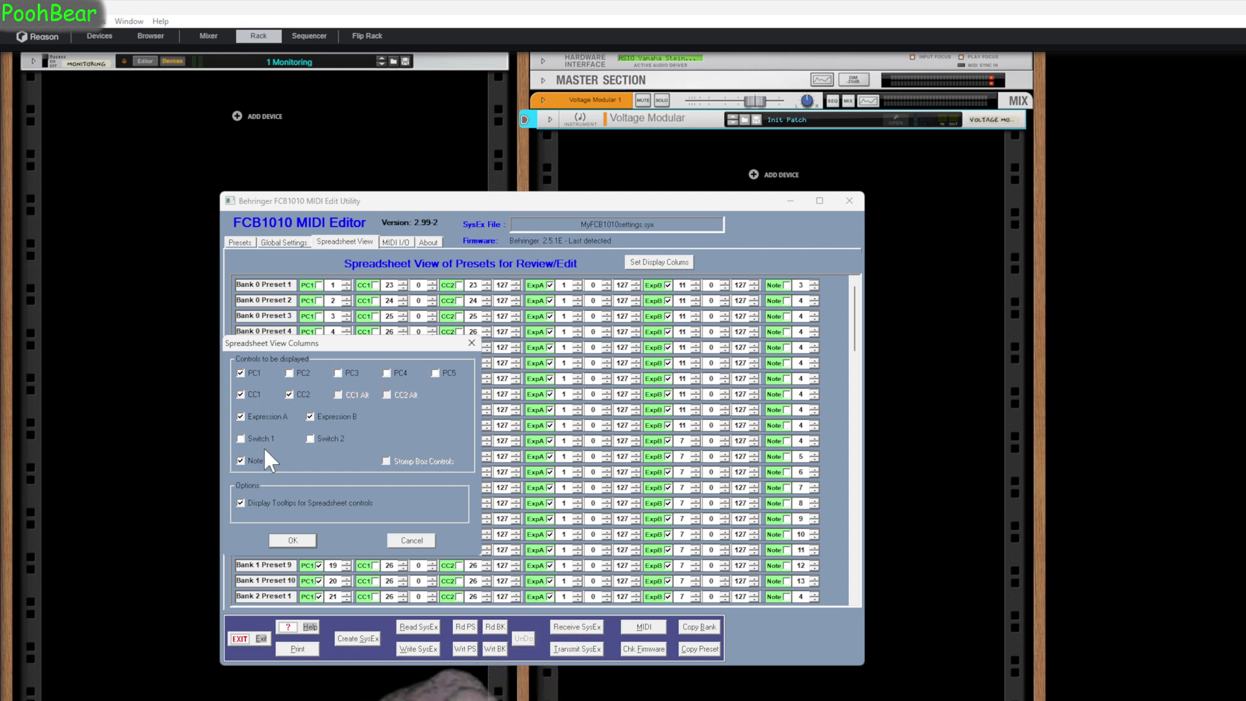
Confirm the spreadsheet columns PC1, CC1, CC2, Expression A, Expression B and Note
left_click(309, 544)
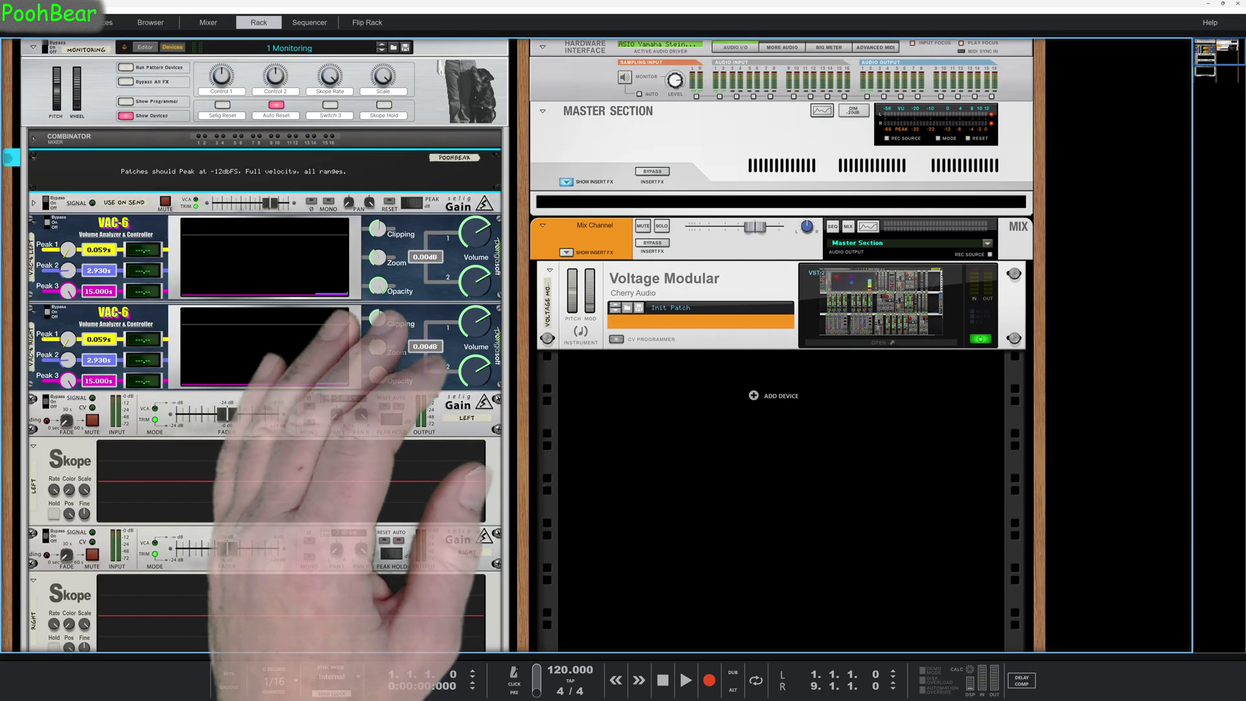
key("alt+o")
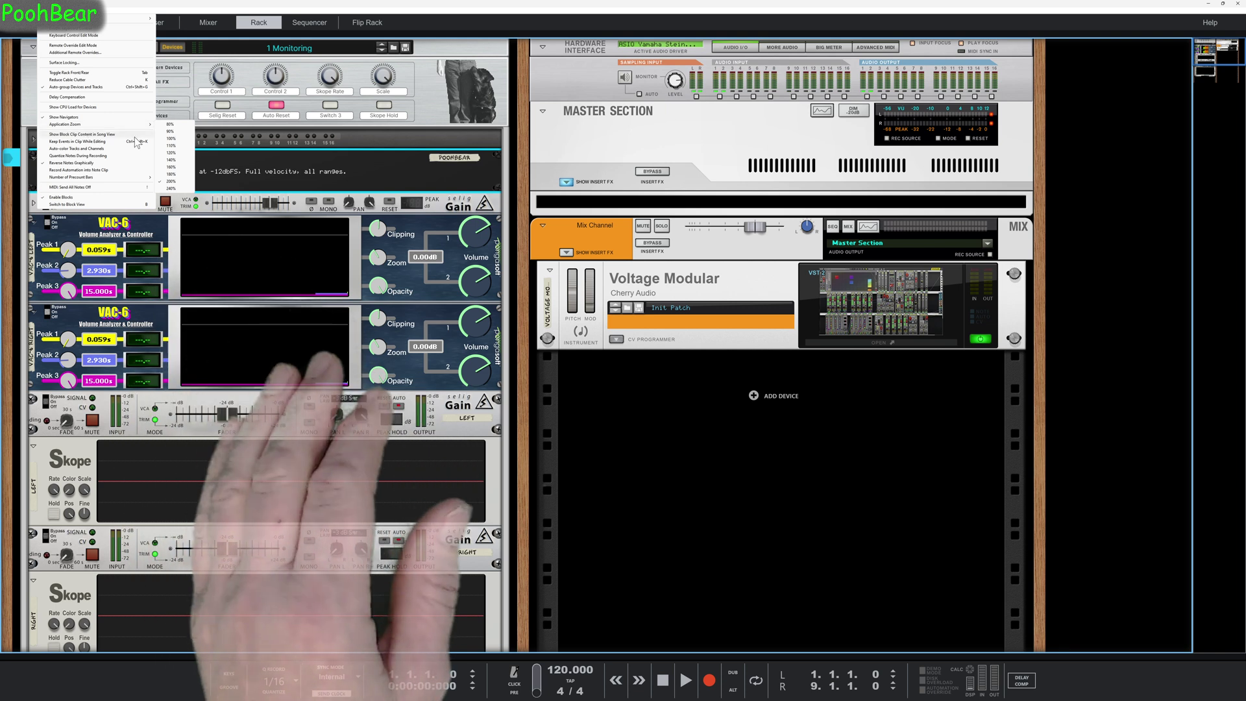
left_click(610, 422)
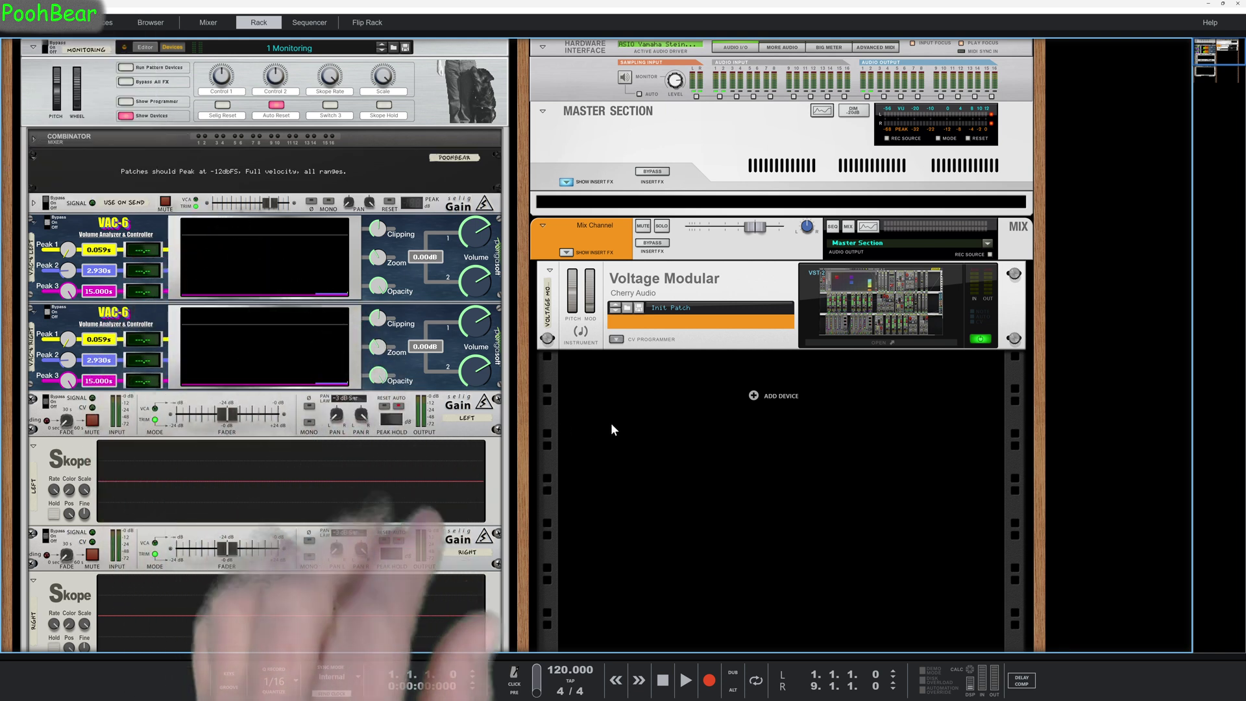
key("ctrl+minus")
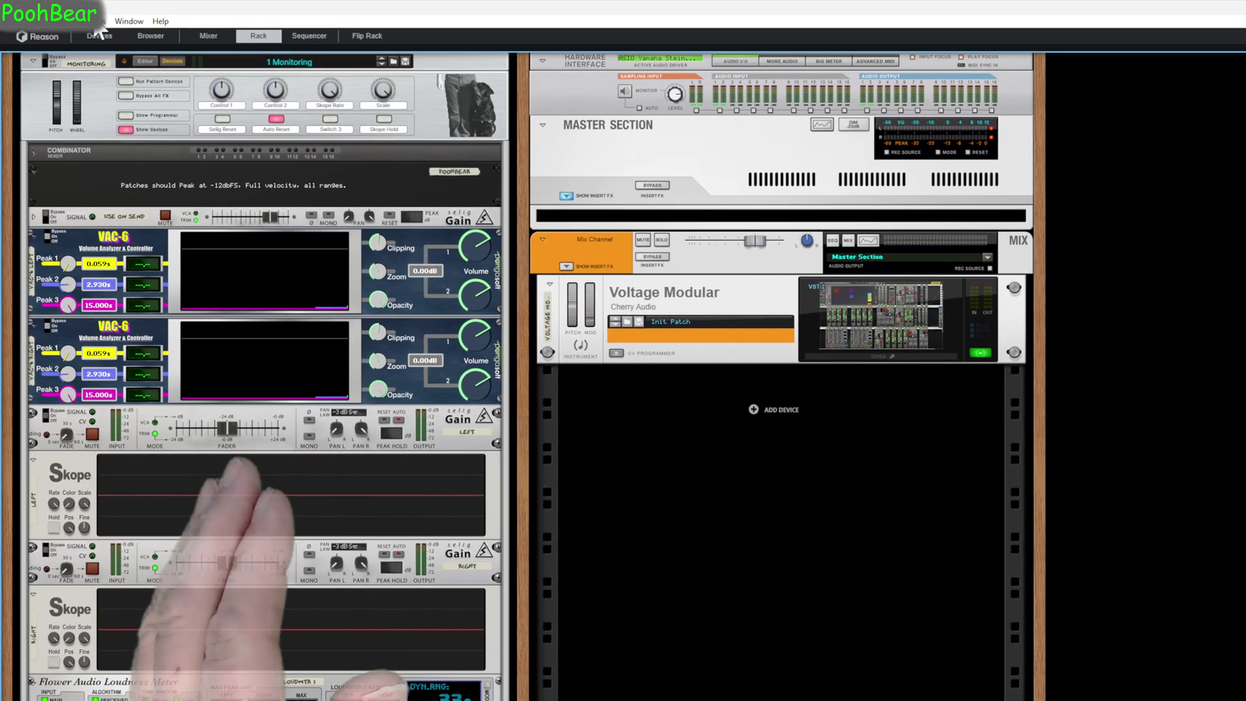
left_click(97, 25)
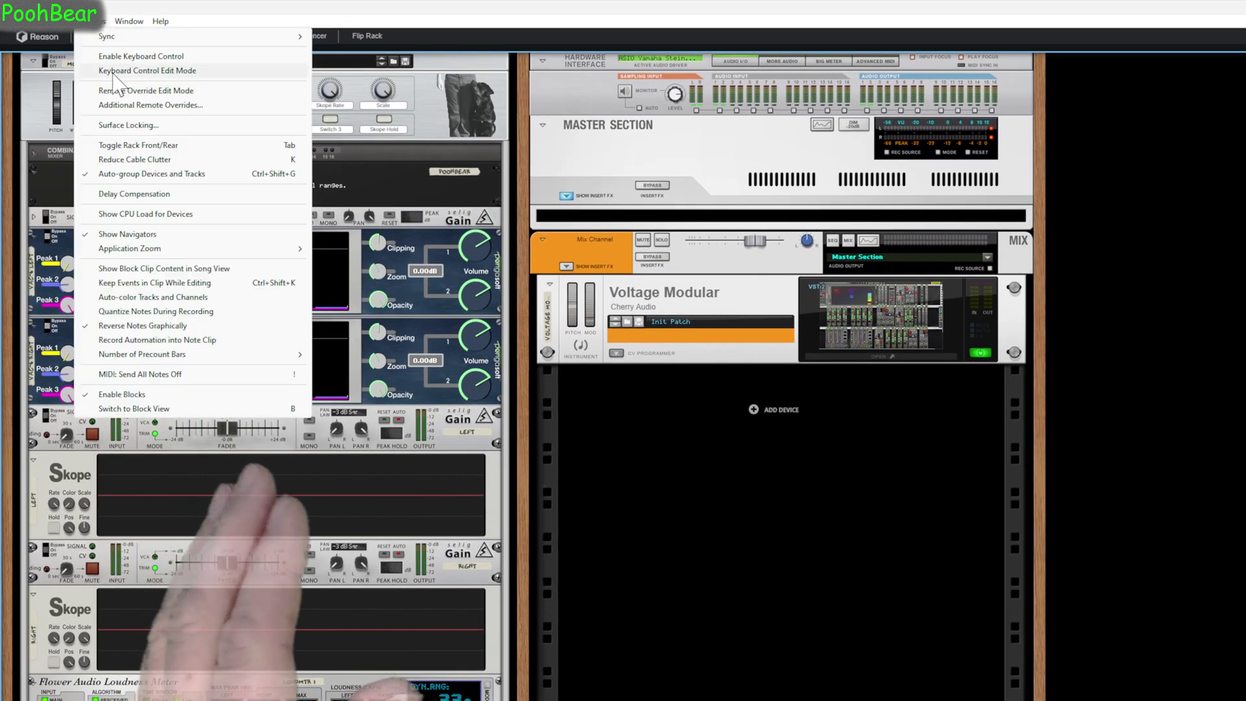
mouse_move(220, 255)
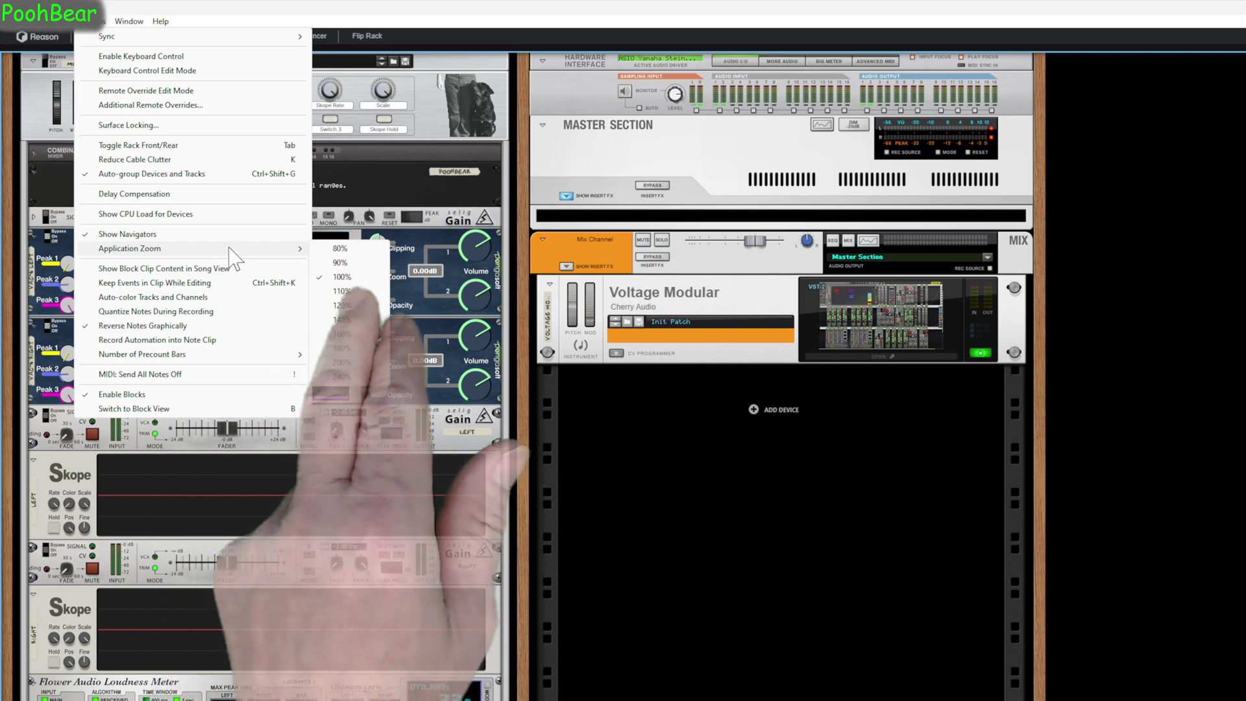
left_click(519, 258)
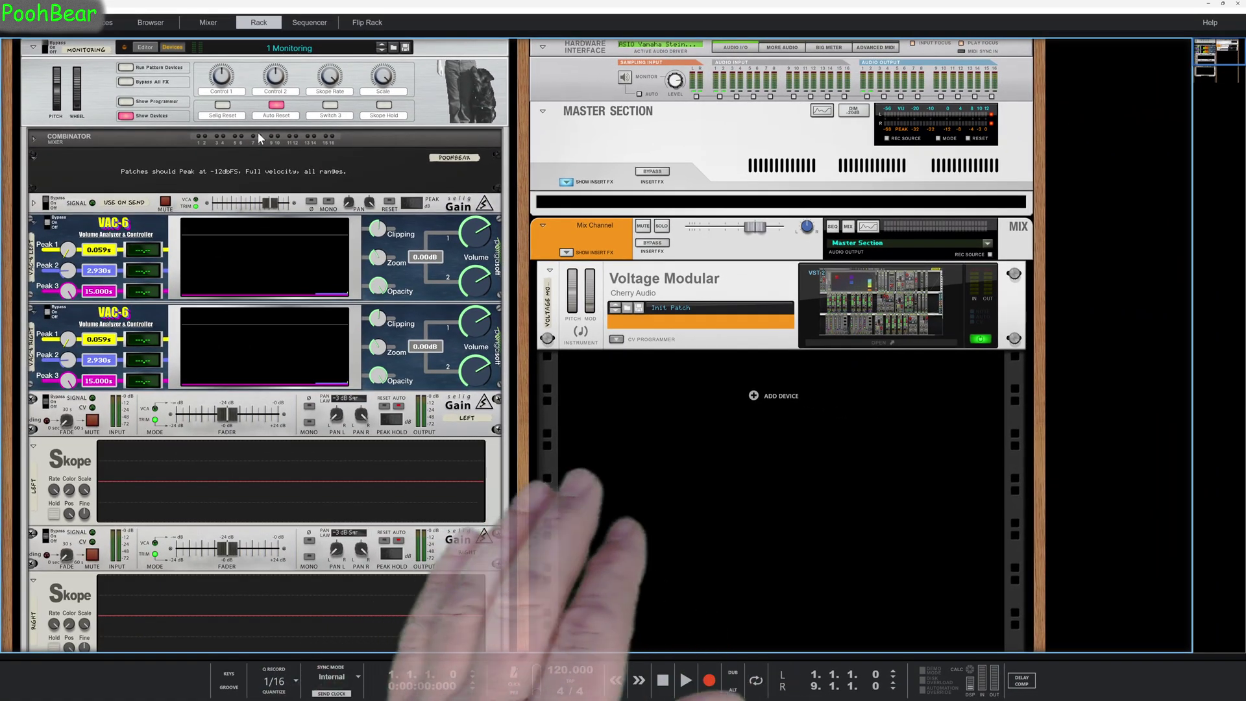
Flip the rack to its rear cabling, toggle the device palette and browser, then open Preferences
key("Tab")
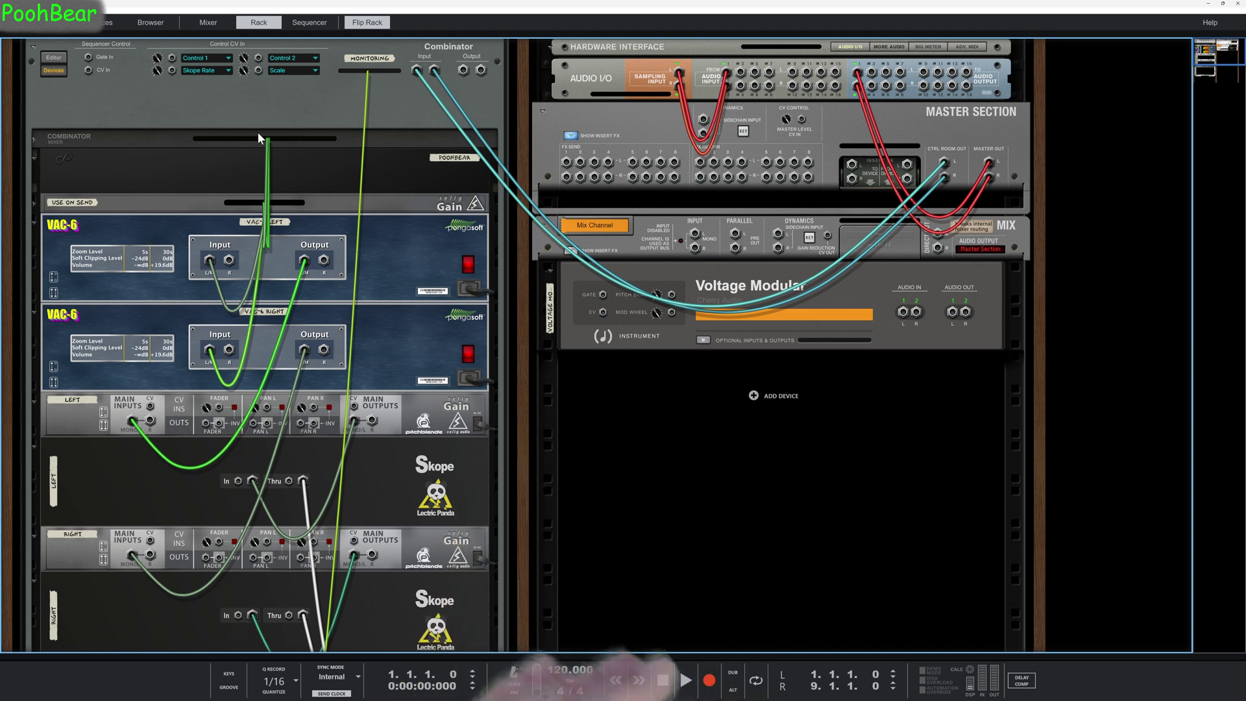
key("F3")
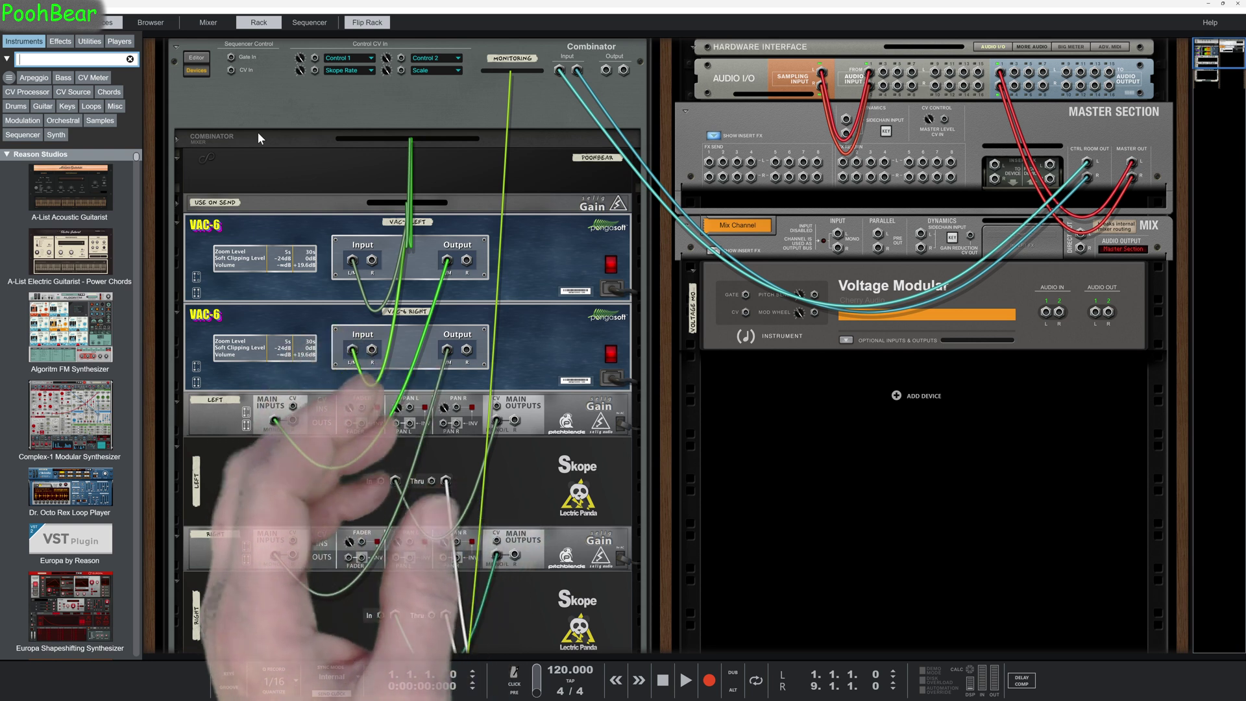
key("F3")
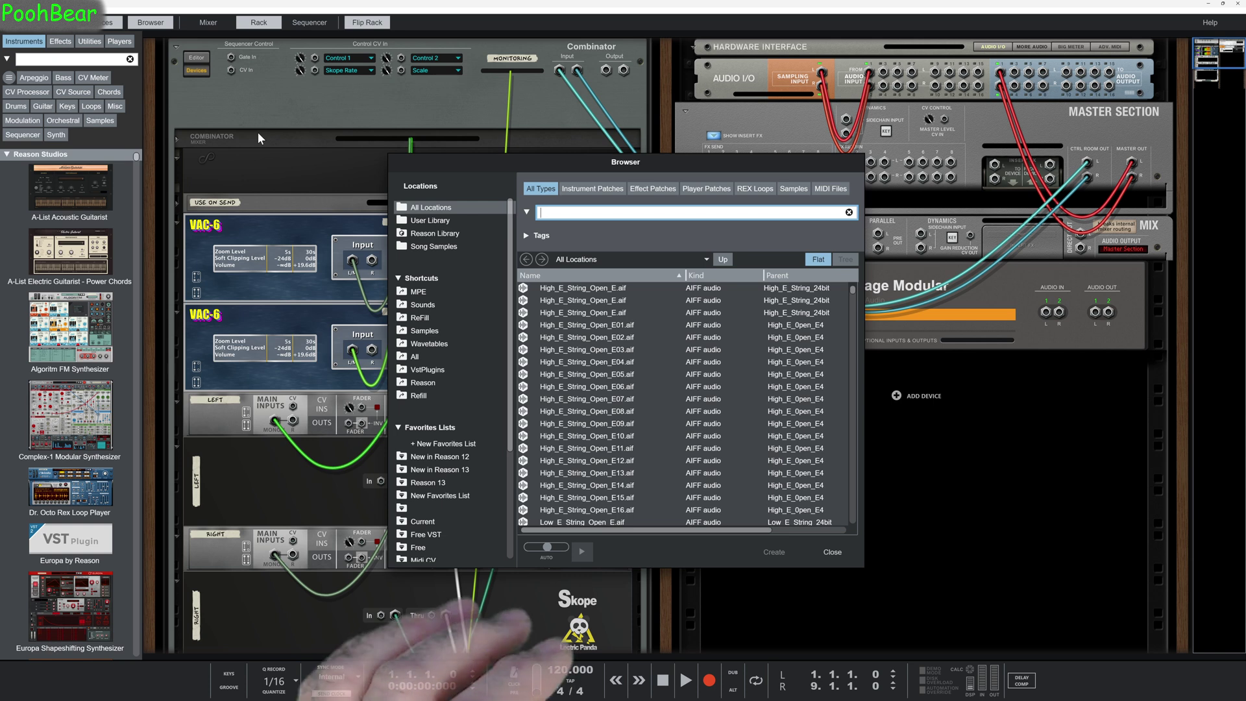
key("F3")
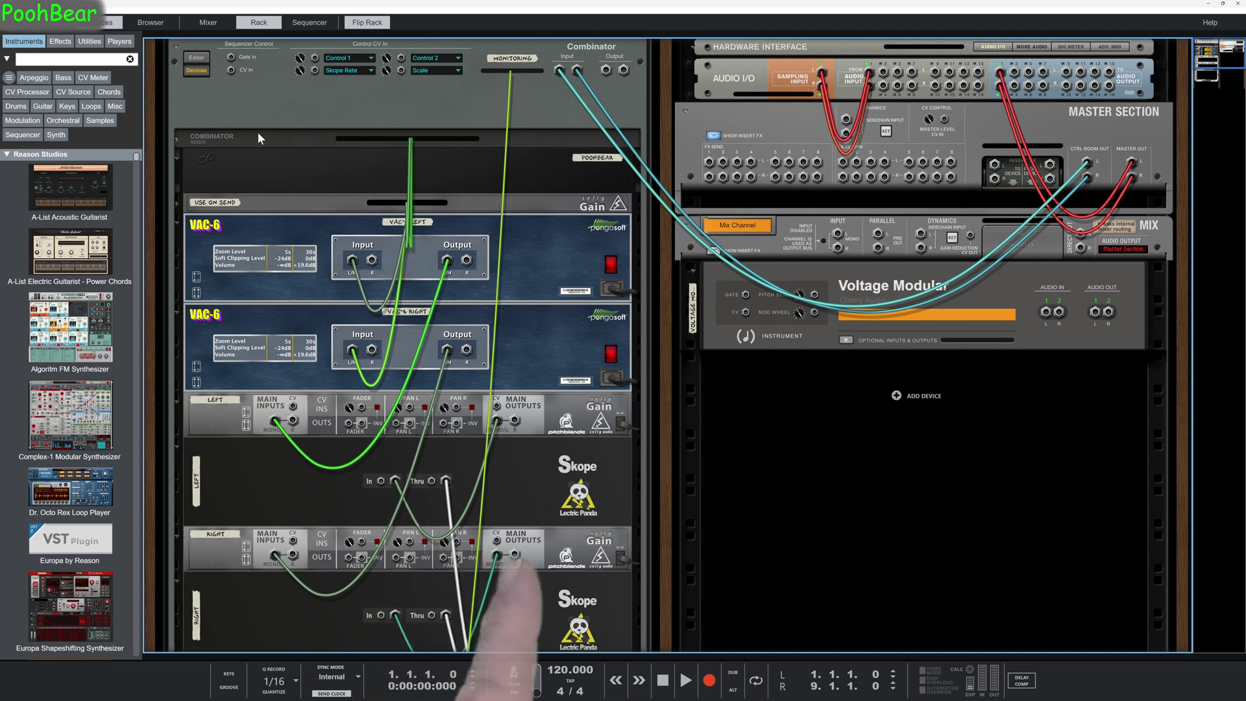
key("ctrl+comma")
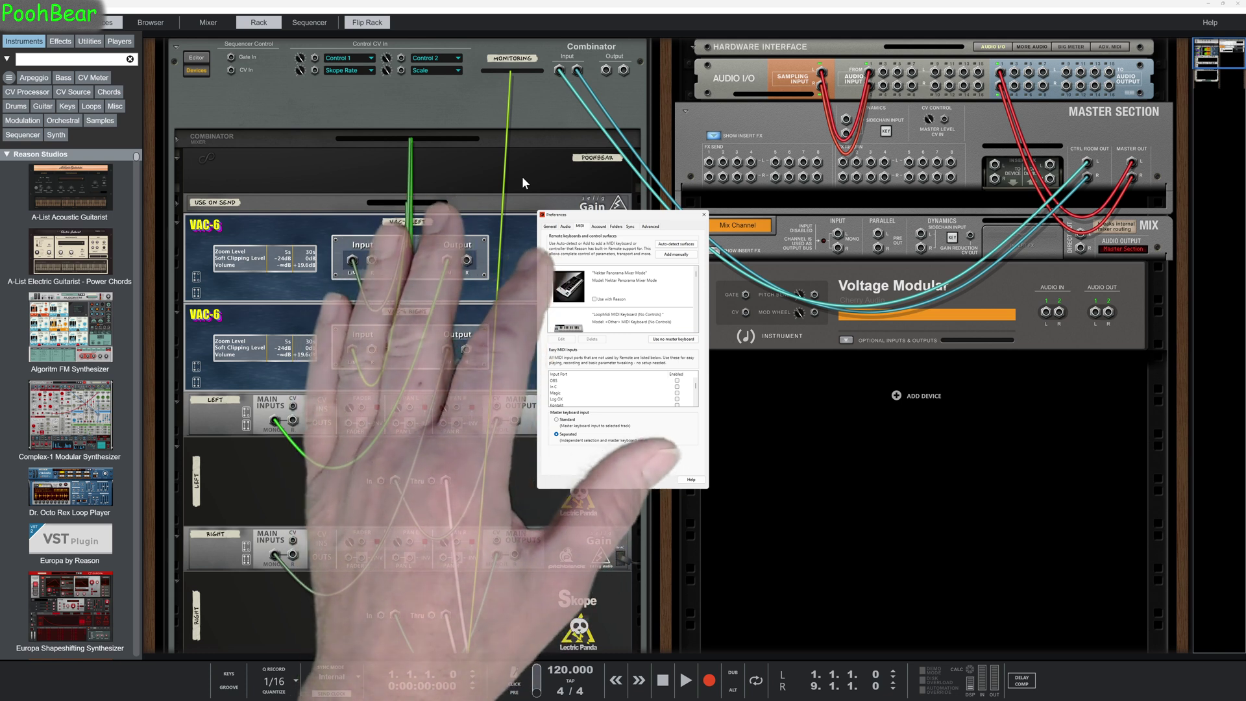
Move the Preferences window further left, then close it
left_click_drag(586, 219, 494, 219)
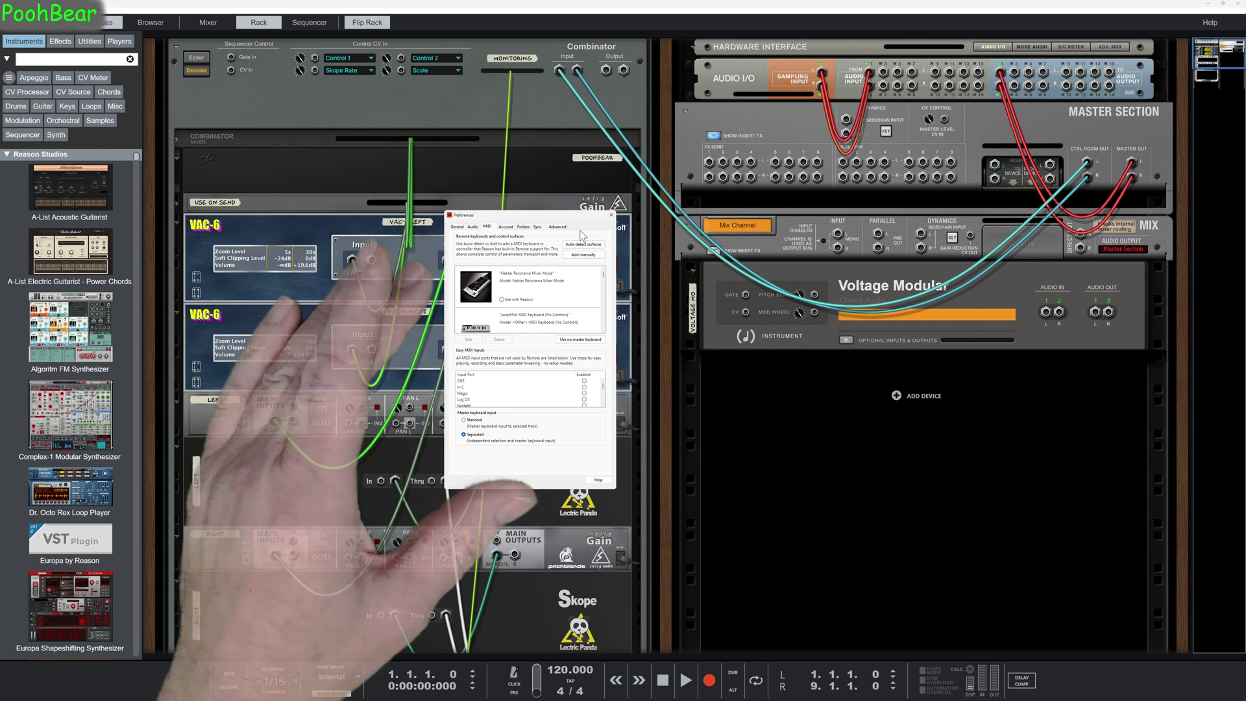
left_click(664, 268)
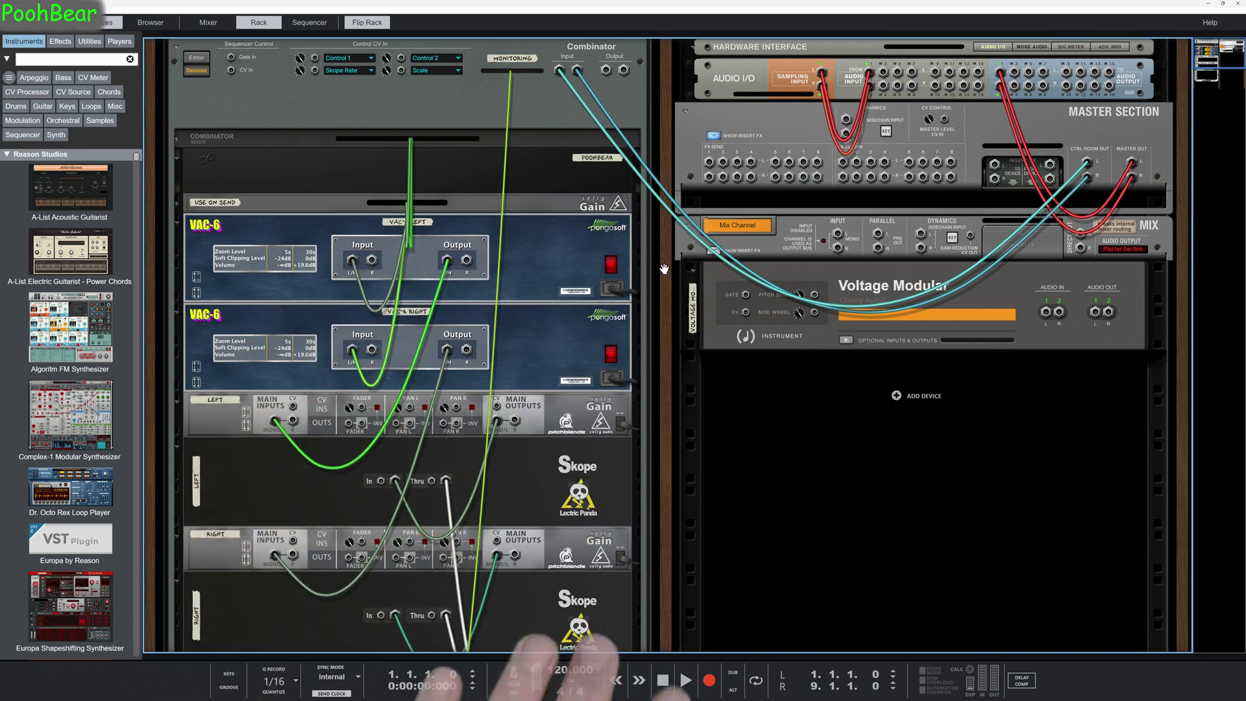
Flip the rack back to its front panels and zoom the whole interface out
key("Tab")
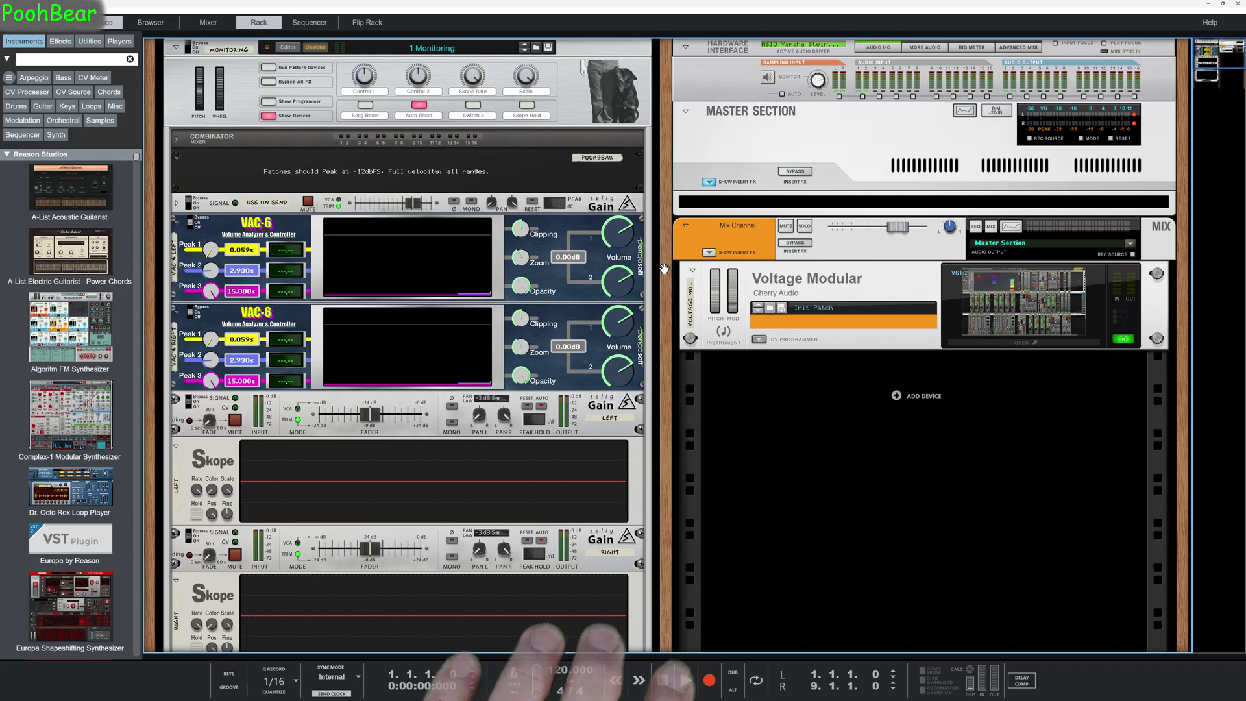
key("ctrl+minus")
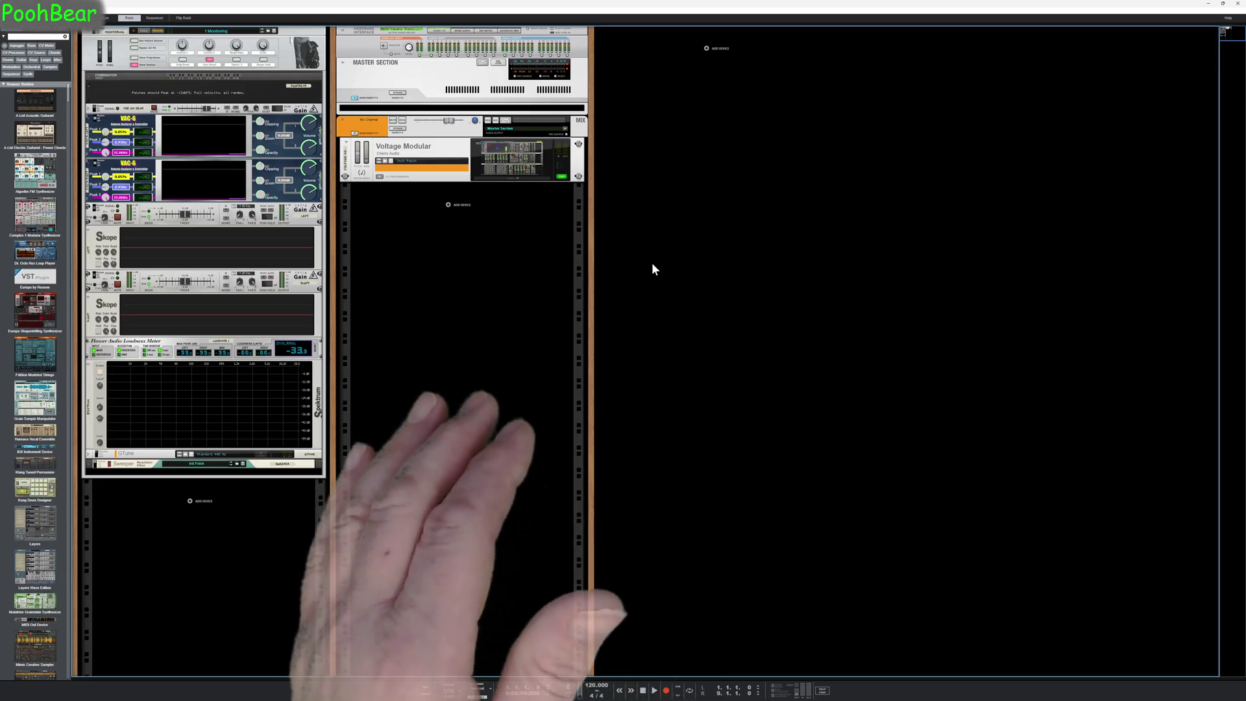
Open the rack's Voltage Modular instrument to view its patch, then close the patch window
left_click(445, 166)
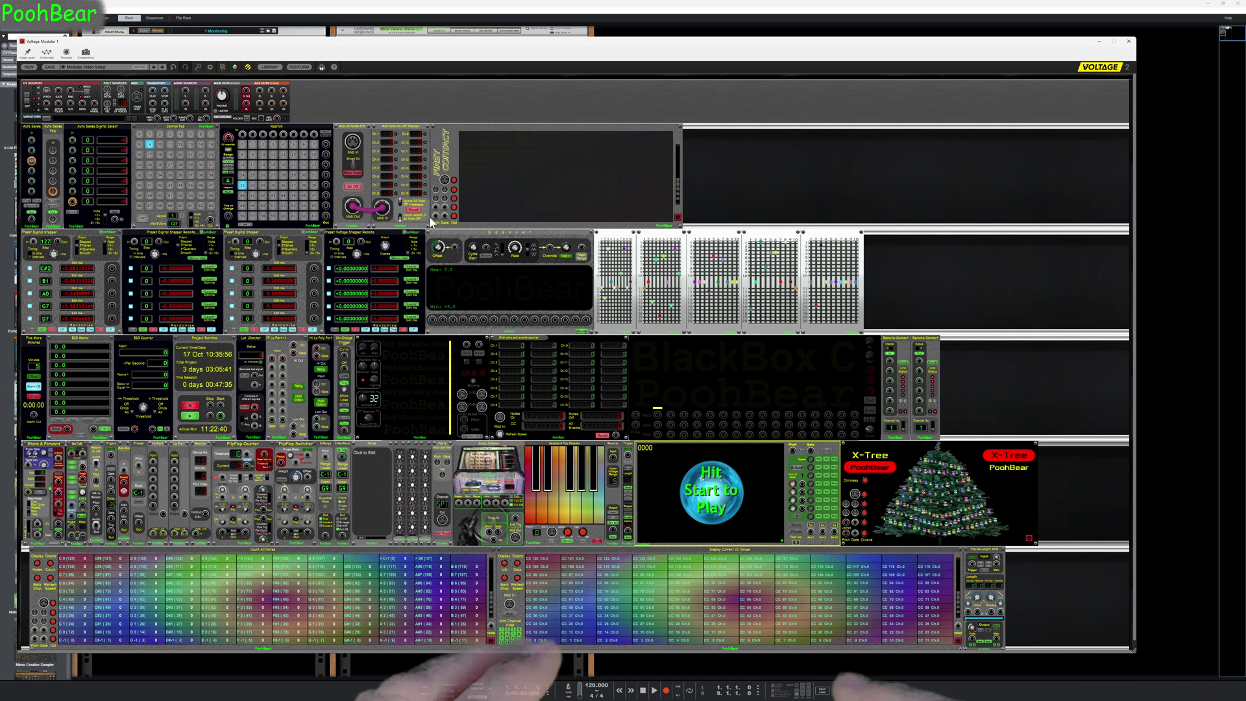
key("alt+F4")
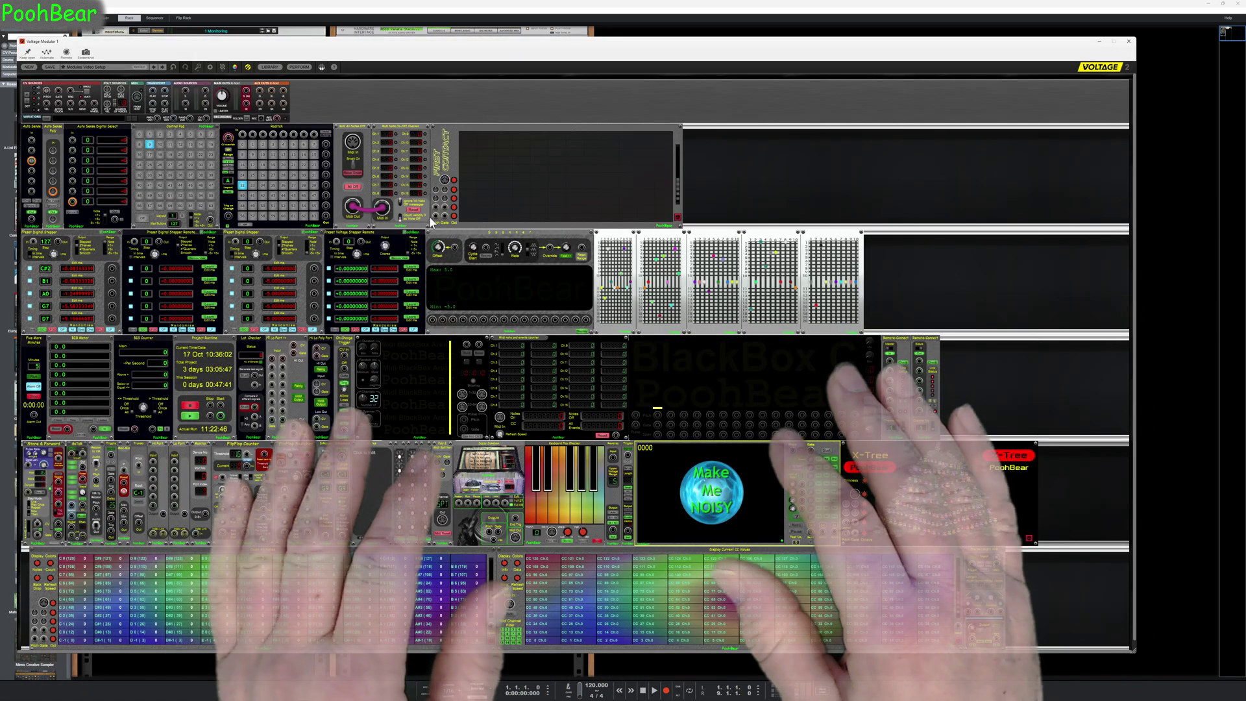
key("alt+F4")
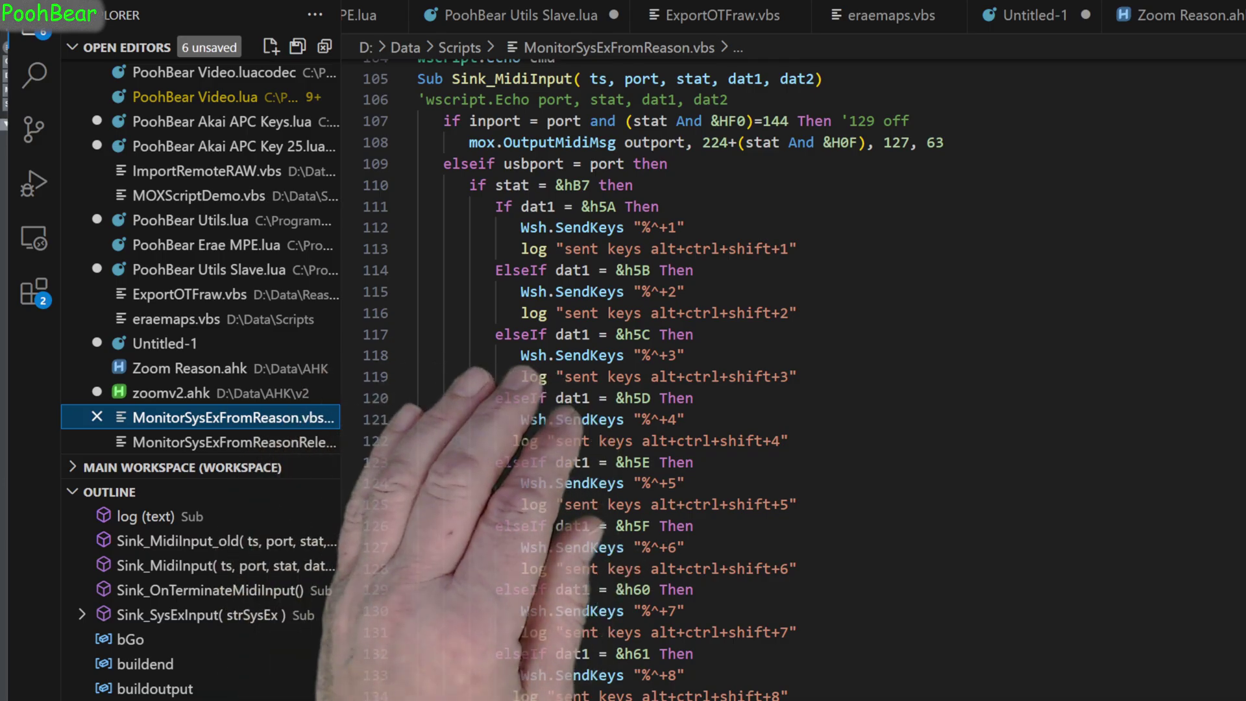
scroll(649, 376, "up", 20)
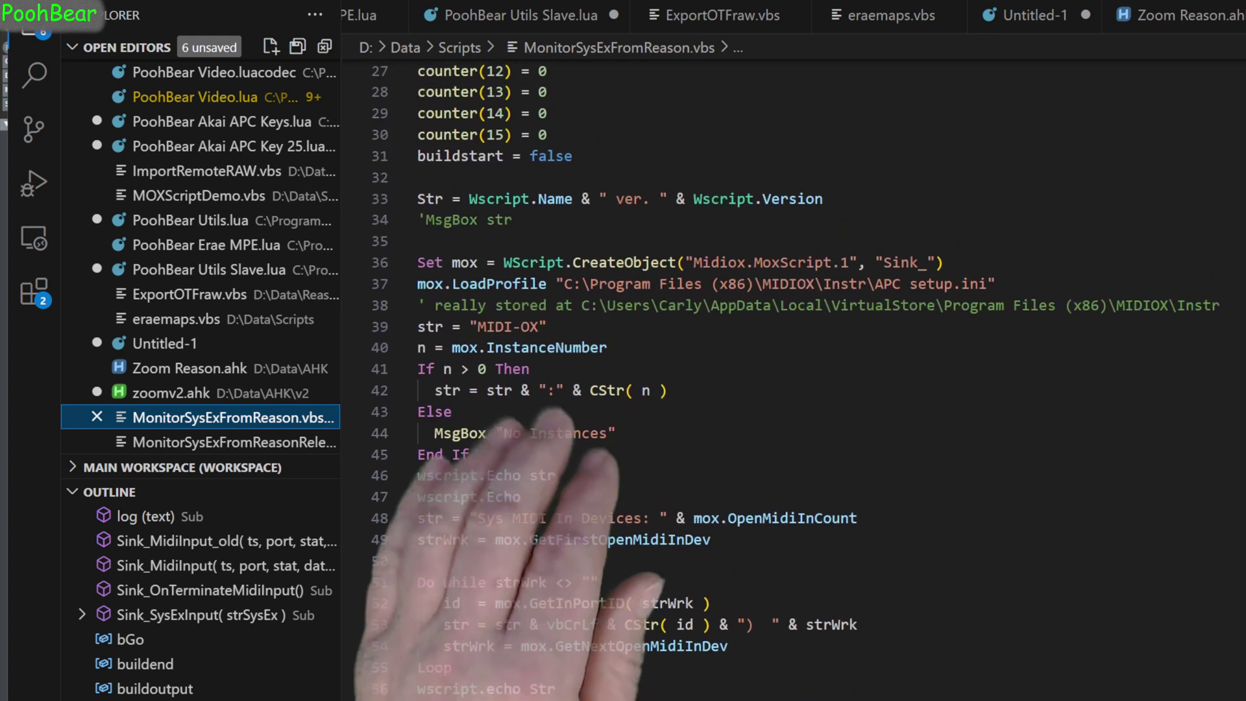
scroll(650, 376, "down", 3)
scroll(649, 376, "down", 2)
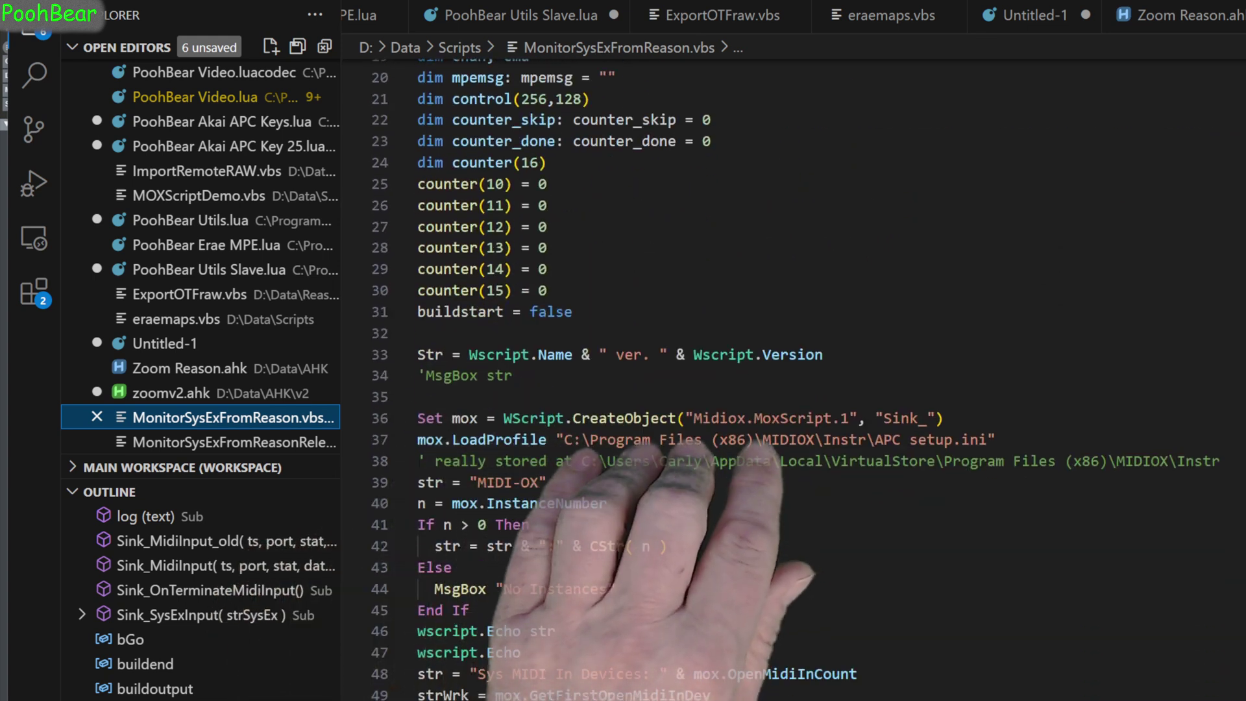
scroll(649, 376, "down", 9)
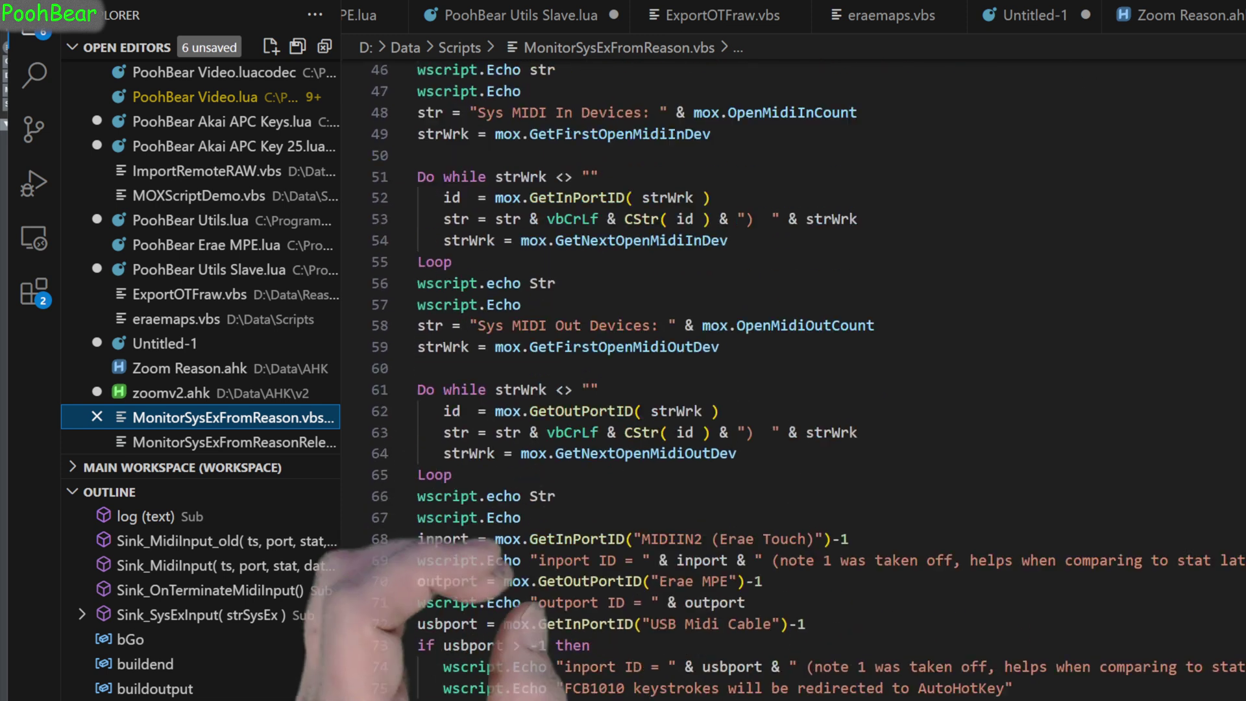
scroll(649, 376, "down", 20)
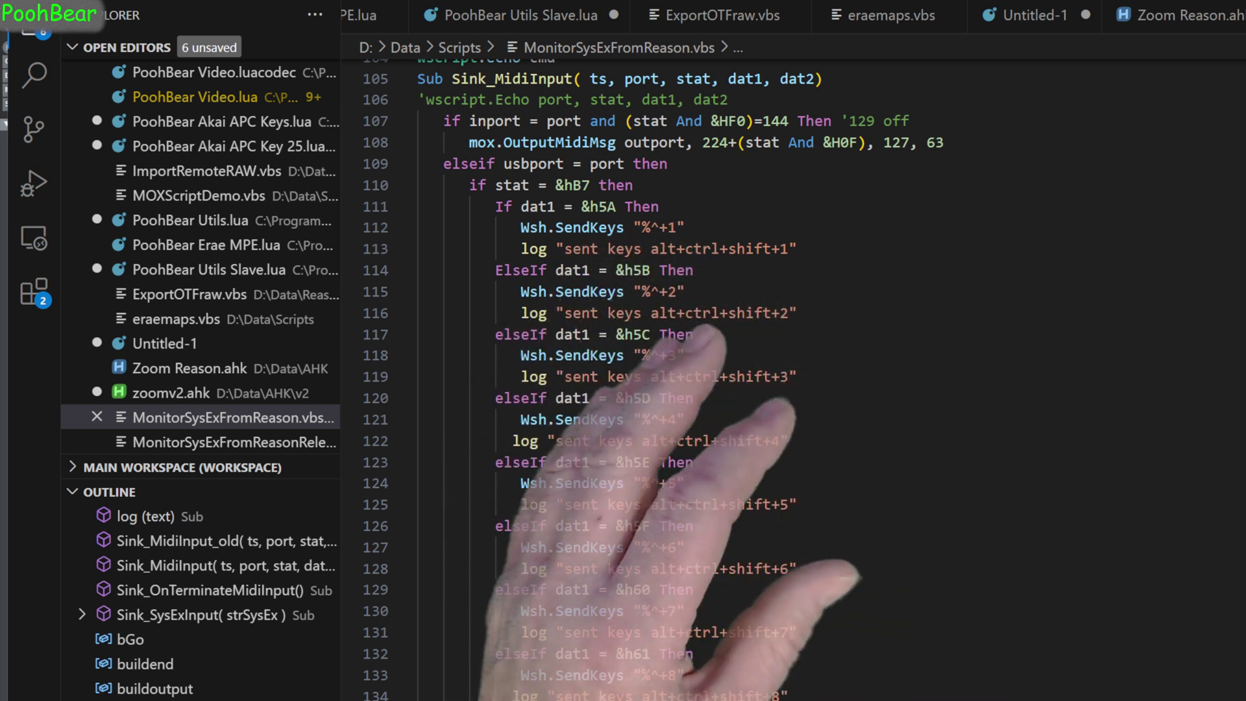
Show the Zoom Reason.ahk cheat sheet with Ctrl+Alt+Shift+1 and move it right over the code
key("ctrl+alt+shift+1")
left_click_drag(217, 214, 380, 196)
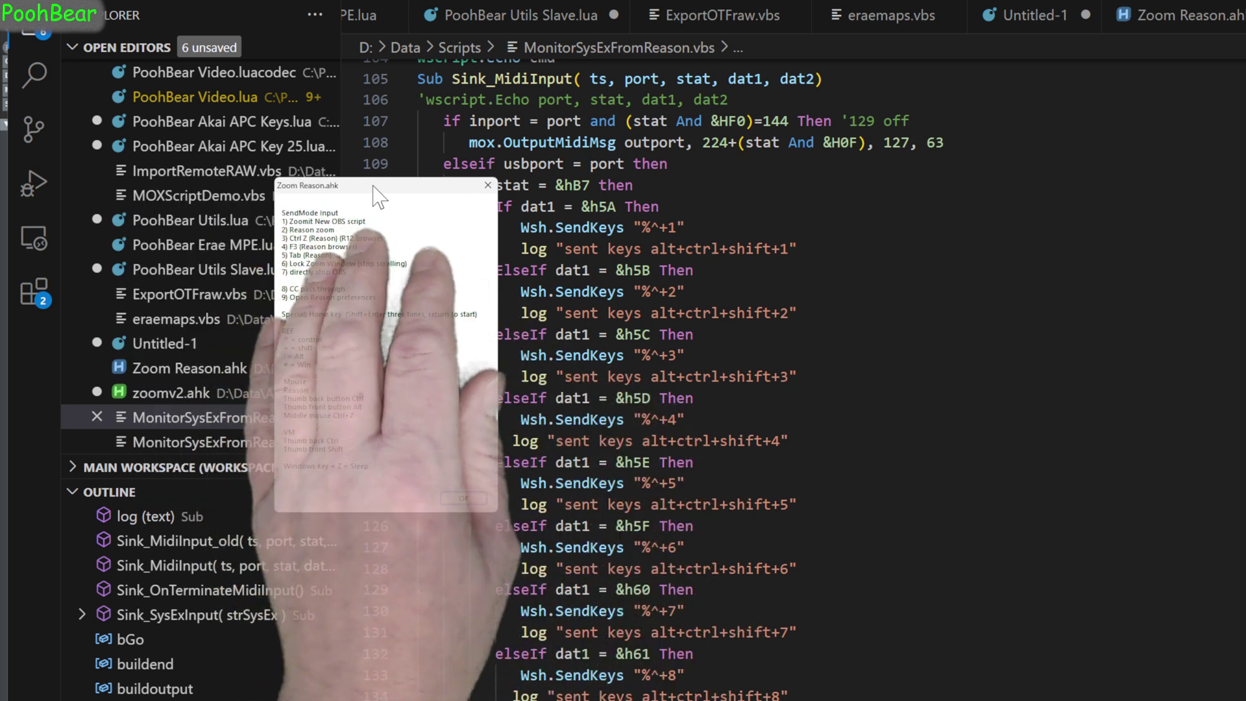
left_click_drag(374, 189, 403, 189)
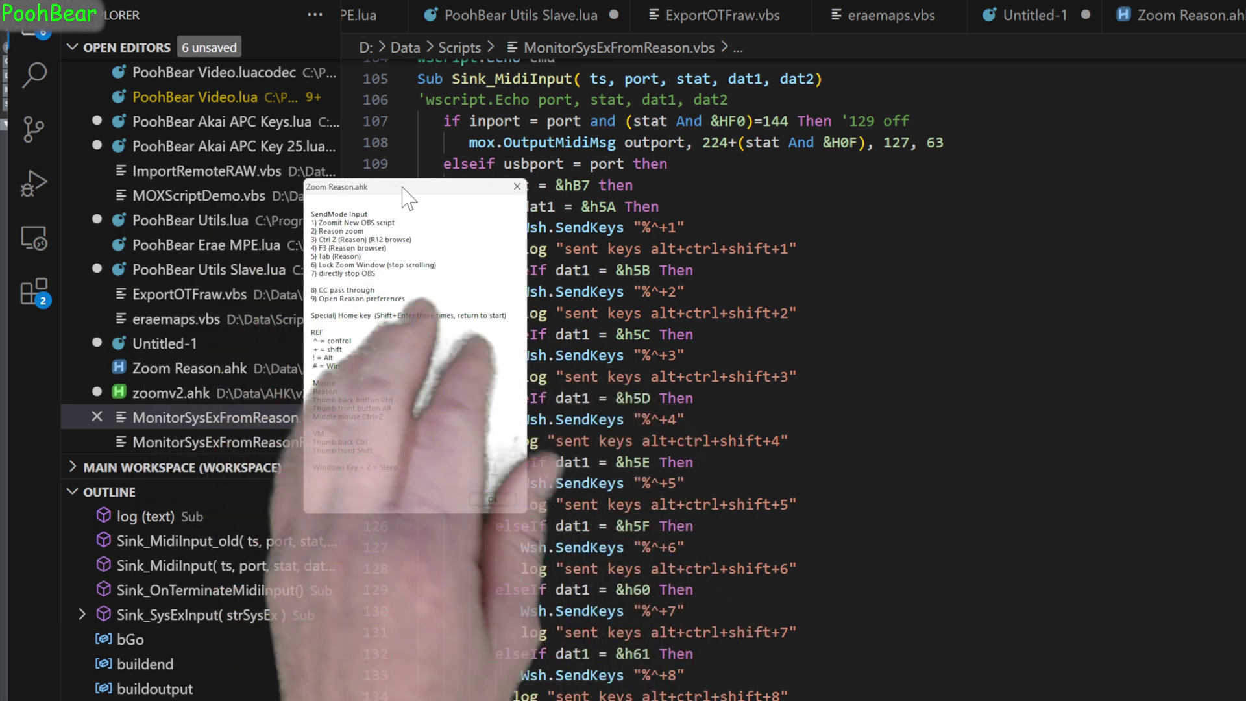